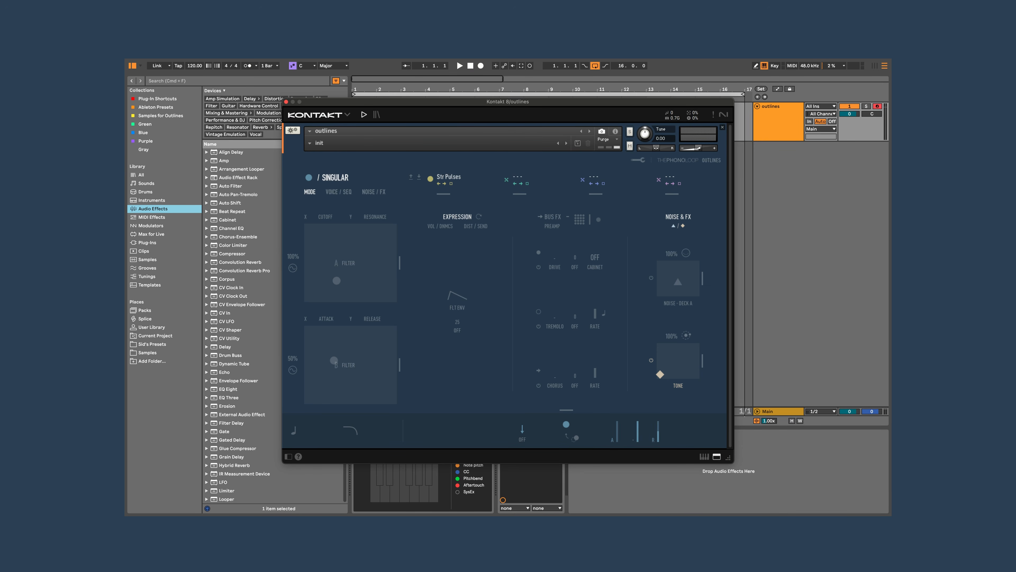
Load the favourite sources Bells 02 into the first slot and Ukulele Rnd 02 into the second slot.
click(449, 196)
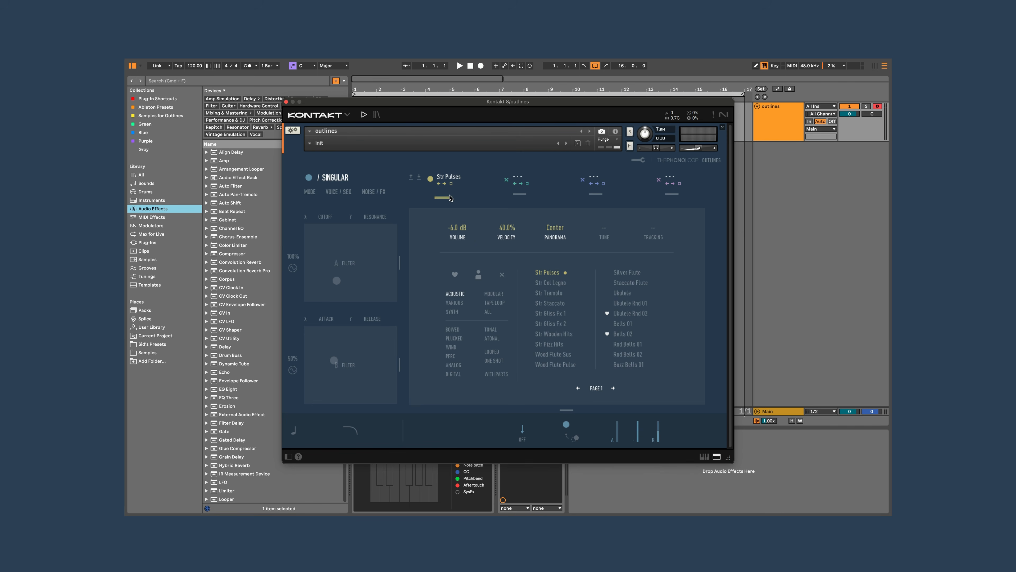
click(456, 276)
click(542, 283)
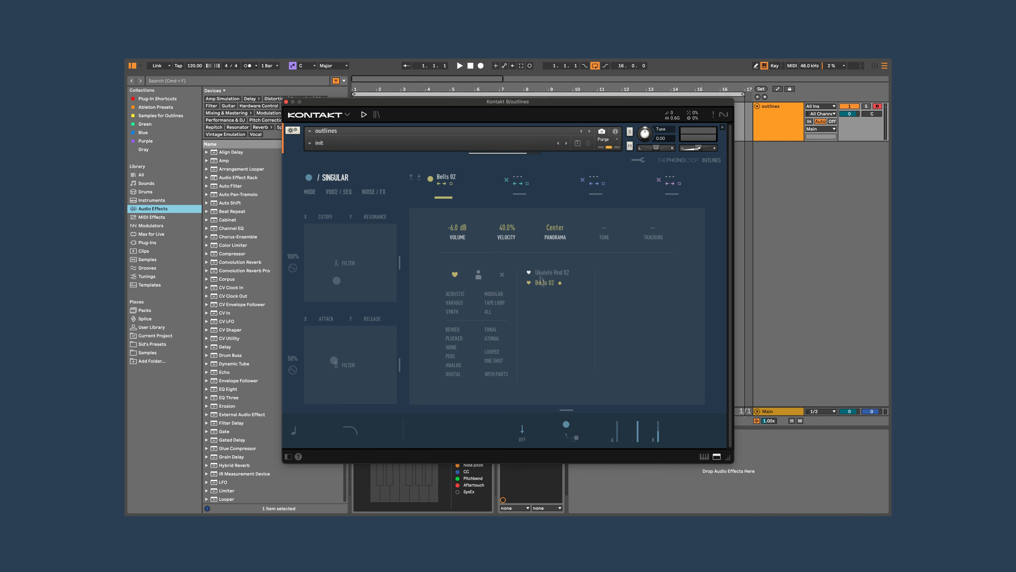
click(552, 272)
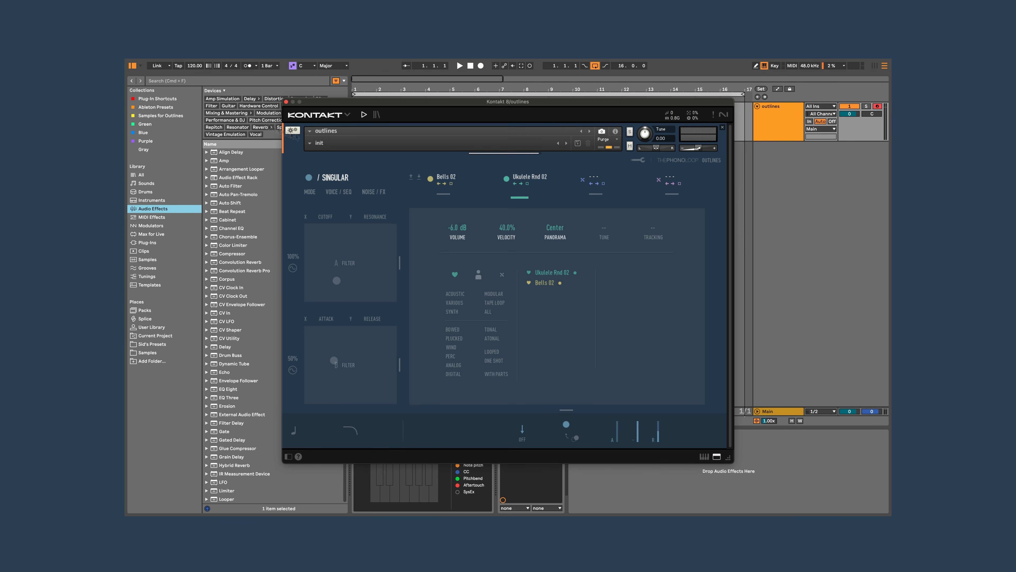
Load Brash Sweep.wav into the third slot and Breathing Bell.wav into the fourth from the Samples for Outlines collection.
click(186, 117)
drag(228, 168, 588, 194)
drag(246, 178, 672, 195)
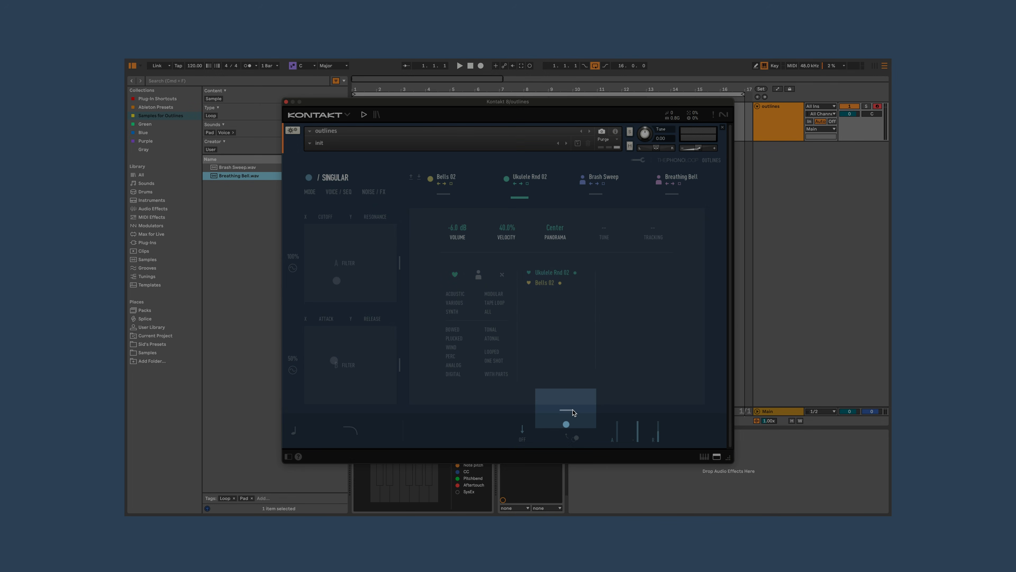
Show the Voice / Seq page, try adjusting the slot and volume steps, and randomize the slot row.
click(580, 413)
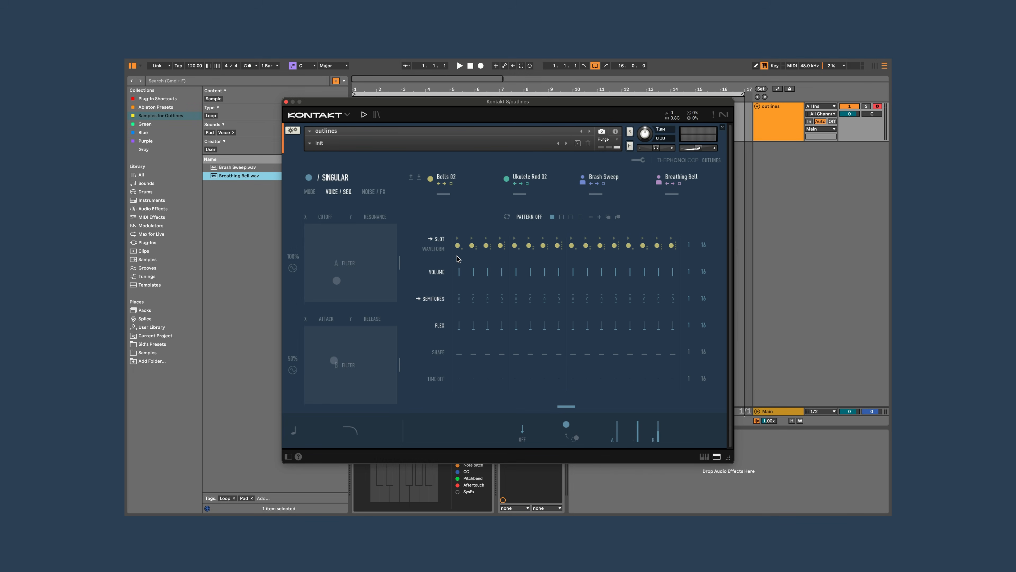
mouse_move(458, 248)
mouse_down()
mouse_move(460, 182)
mouse_move(456, 251)
mouse_up()
mouse_move(459, 275)
mouse_down()
mouse_move(572, 259)
mouse_move(621, 275)
mouse_move(593, 217)
mouse_move(442, 171)
mouse_move(659, 156)
mouse_up()
click(668, 284)
click(468, 256)
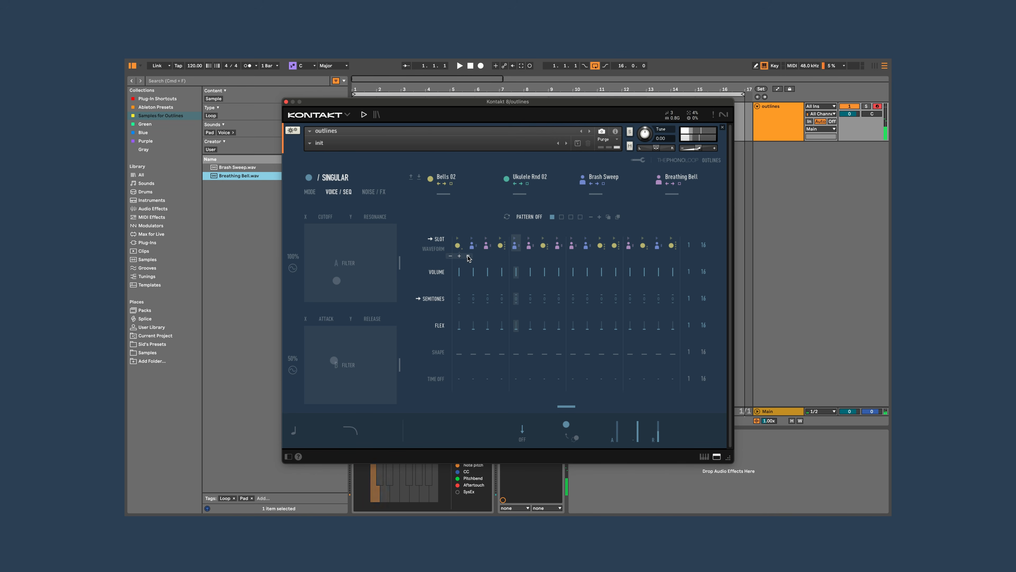
click(468, 256)
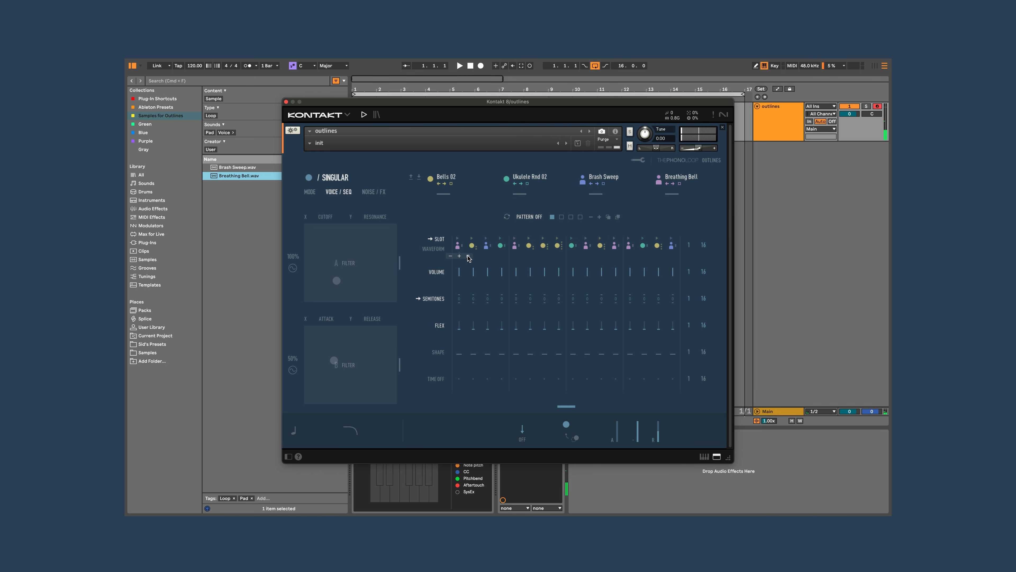
Switch the slot row to Part and on to Reverse, and edit the reverse setting across its steps.
click(443, 242)
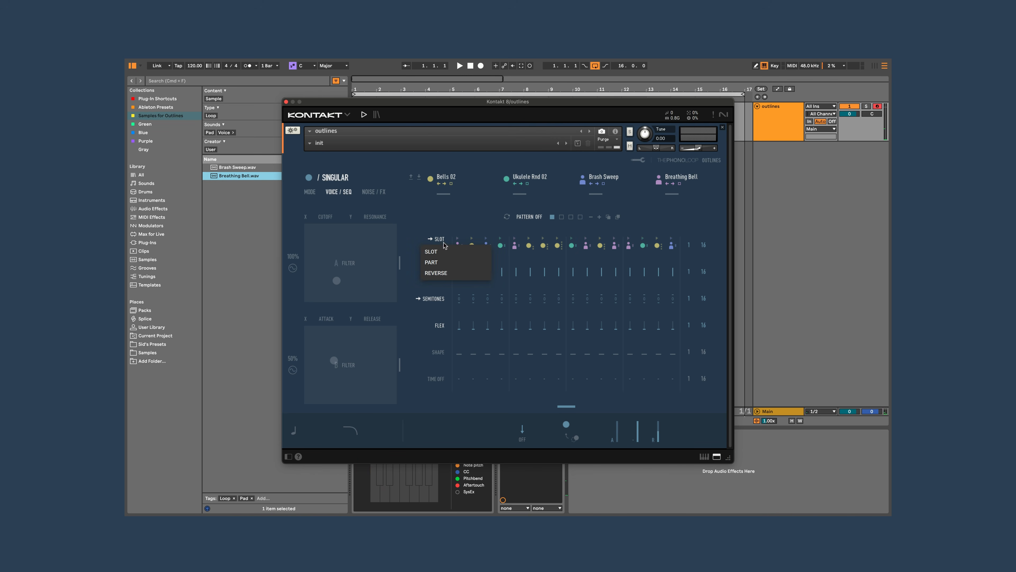
click(448, 262)
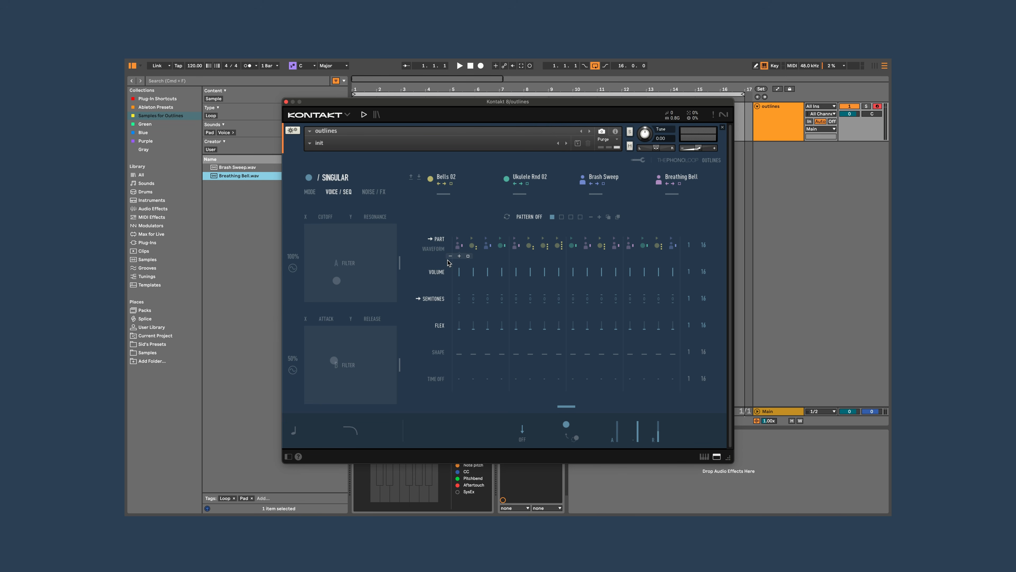
click(438, 239)
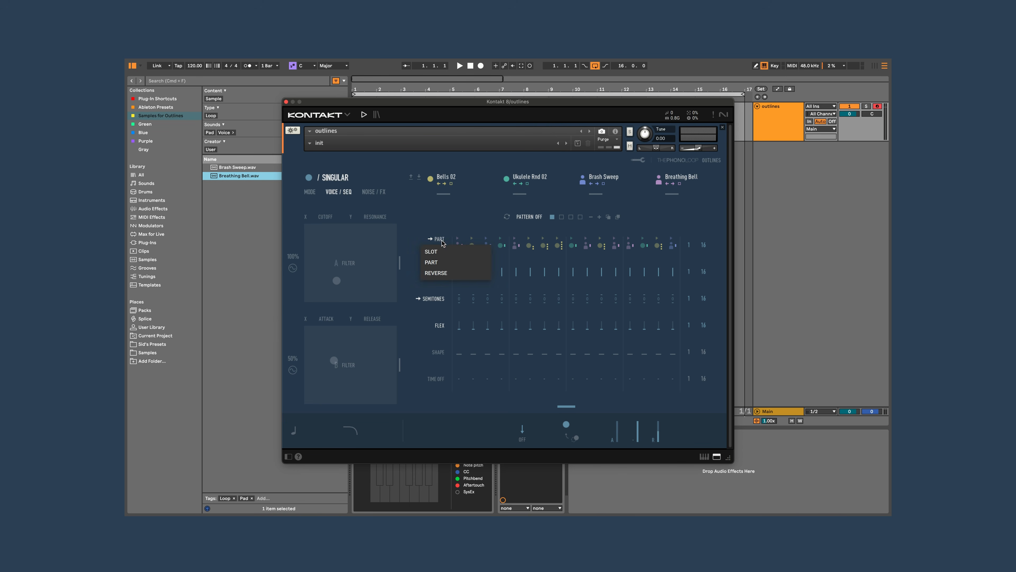
click(457, 269)
drag(512, 250, 576, 251)
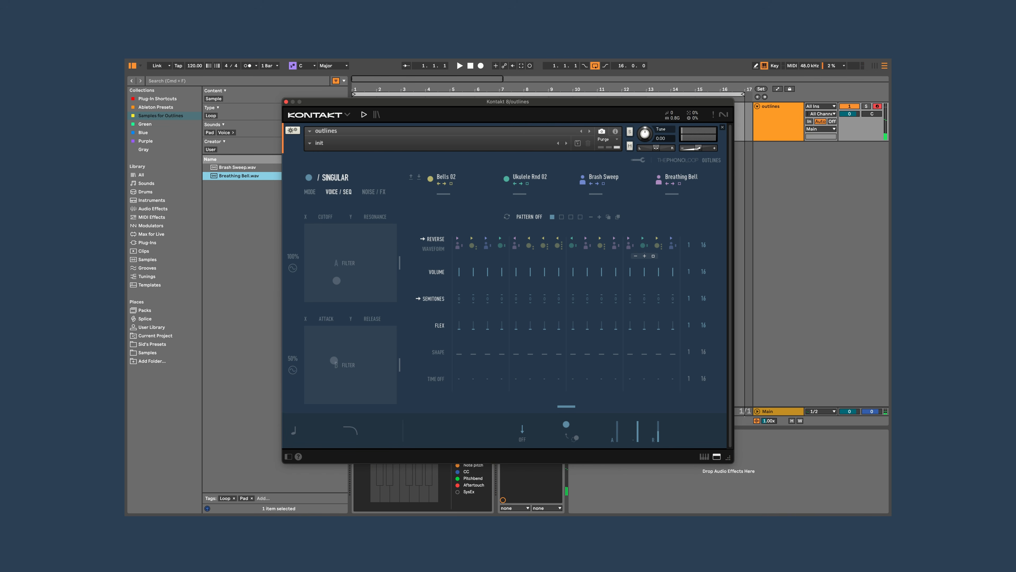
mouse_move(459, 240)
mouse_down()
mouse_move(539, 205)
mouse_move(663, 197)
mouse_up()
Show the waveform view and play repeated notes to examine the waveform of each sequencer step.
click(439, 251)
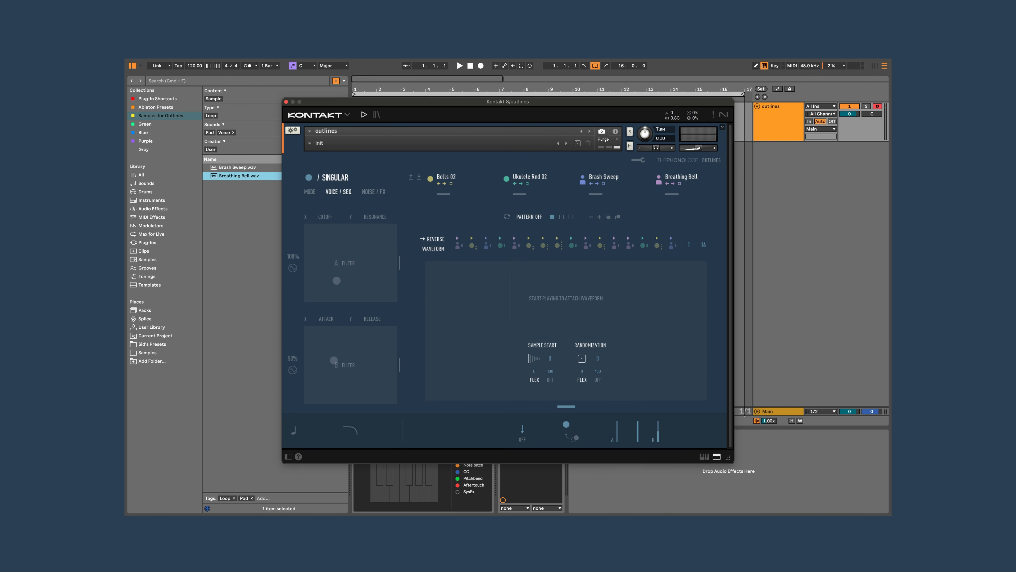
key(a)
key(a)
key(a)
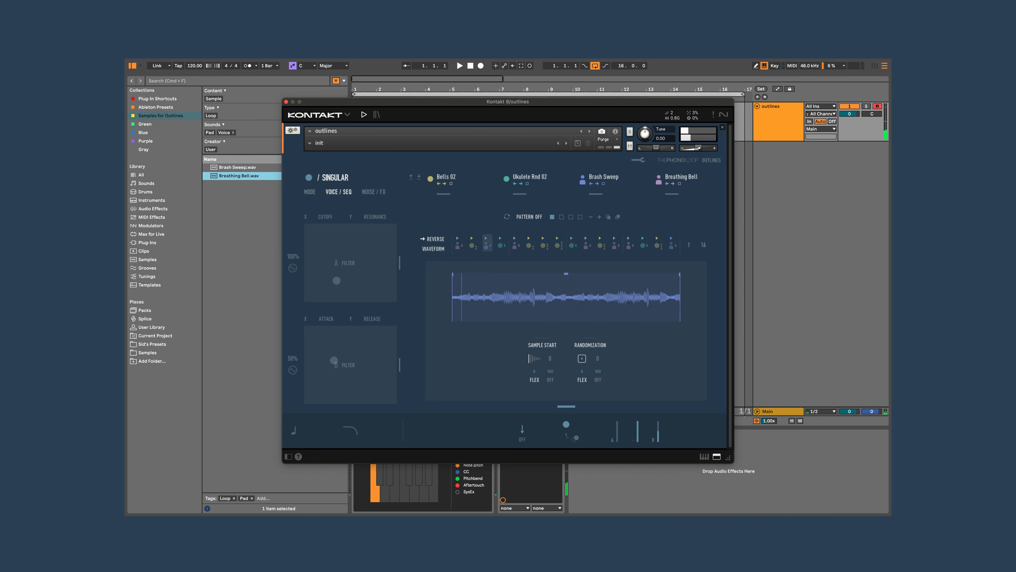
key(a)
key(a)
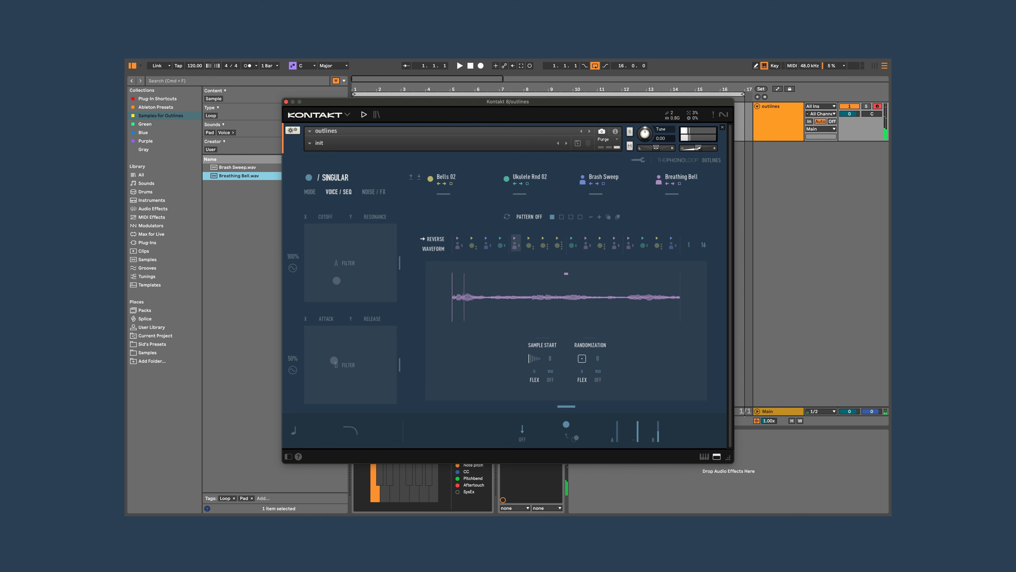
key(a)
key(a)
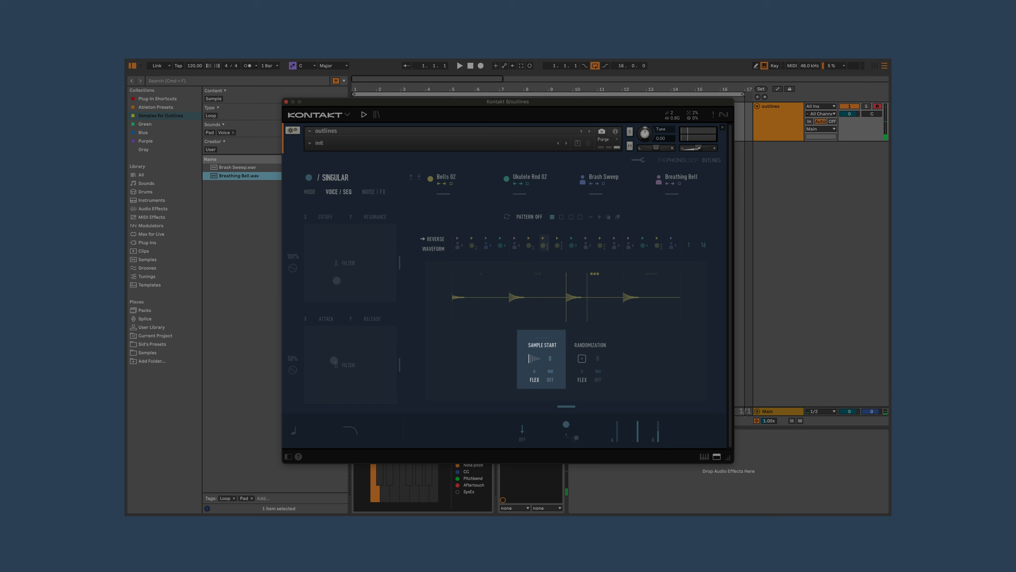
Set Sample Start to 38 and audition it with repeated notes.
drag(538, 365, 538, 353)
key(a)
key(a)
key(a)
key(a)
key(a)
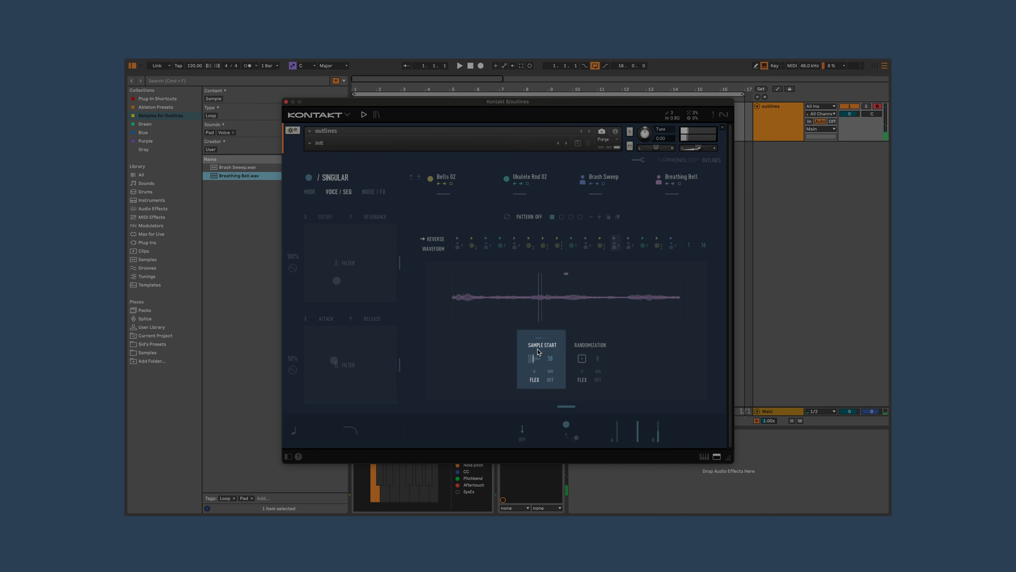
key(a)
key(a)
key(a)
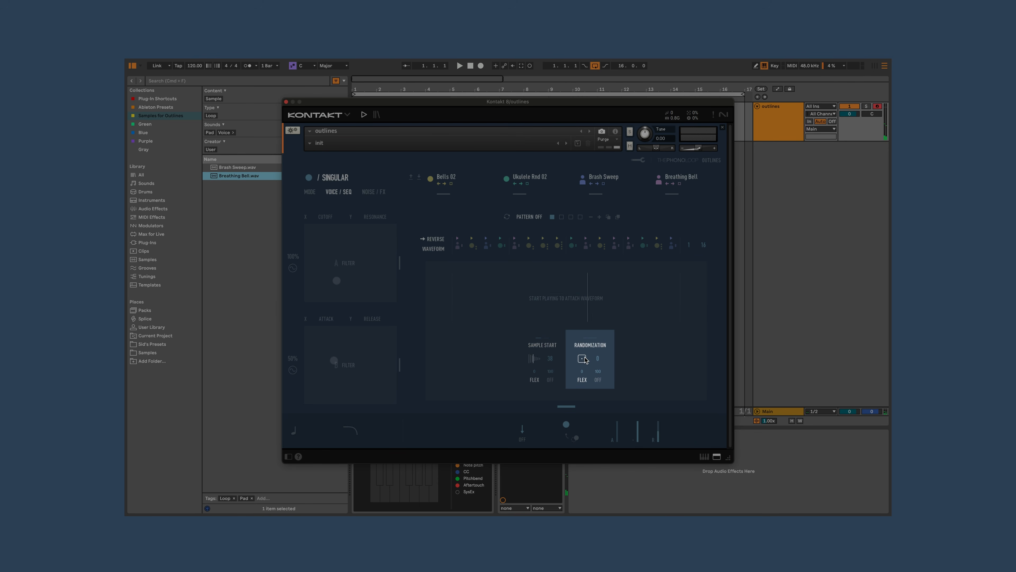
Set the sample start Randomization to 55 and audition it with repeated notes.
drag(585, 360, 586, 346)
key(a)
key(a)
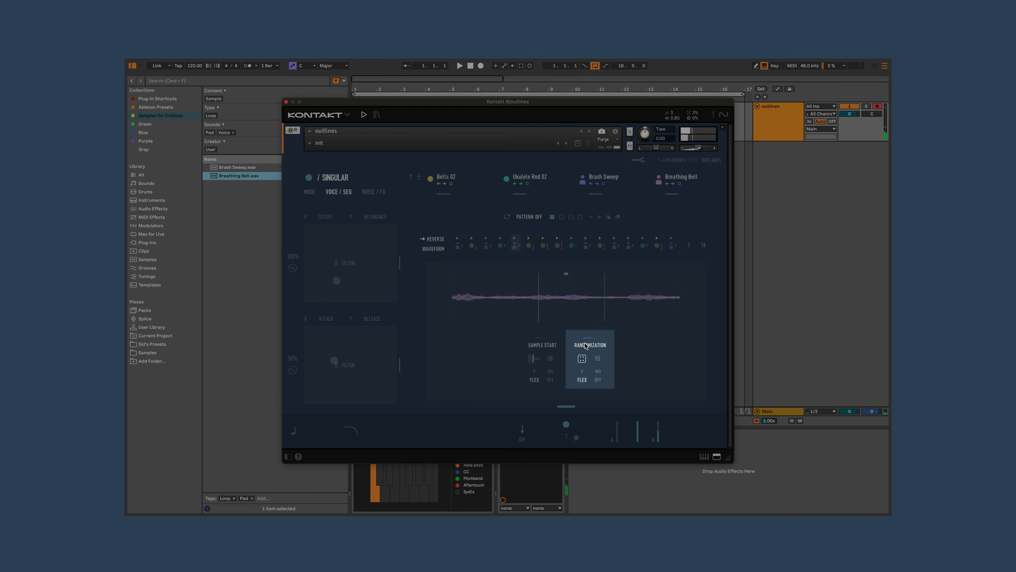
key(a)
key(a)
key(a)
key(a)
key(a)
key(a)
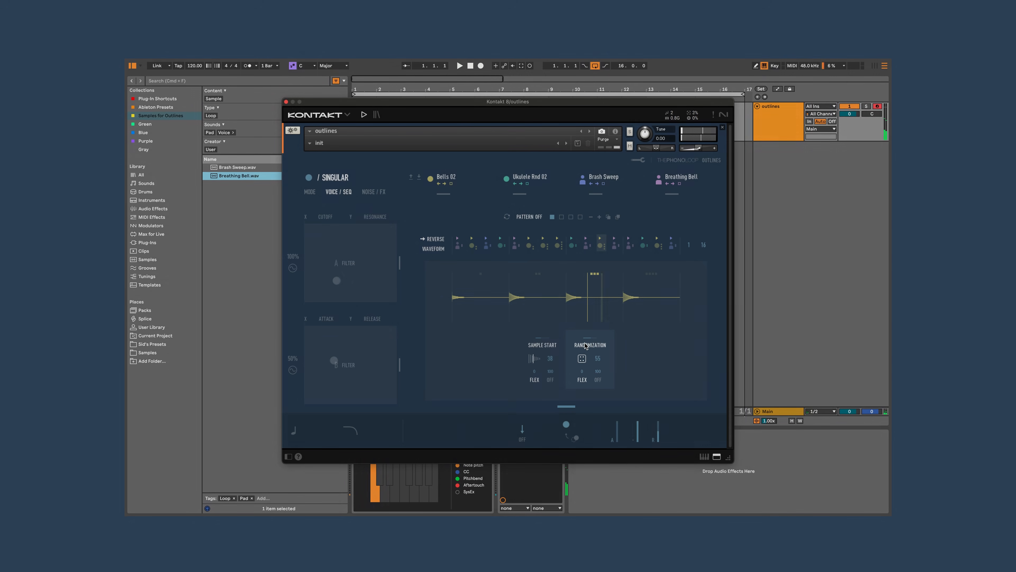
Bring Randomization and Sample Start back to 0 and play a few notes to check.
drag(586, 346, 582, 382)
drag(537, 359, 537, 375)
key(a)
key(a)
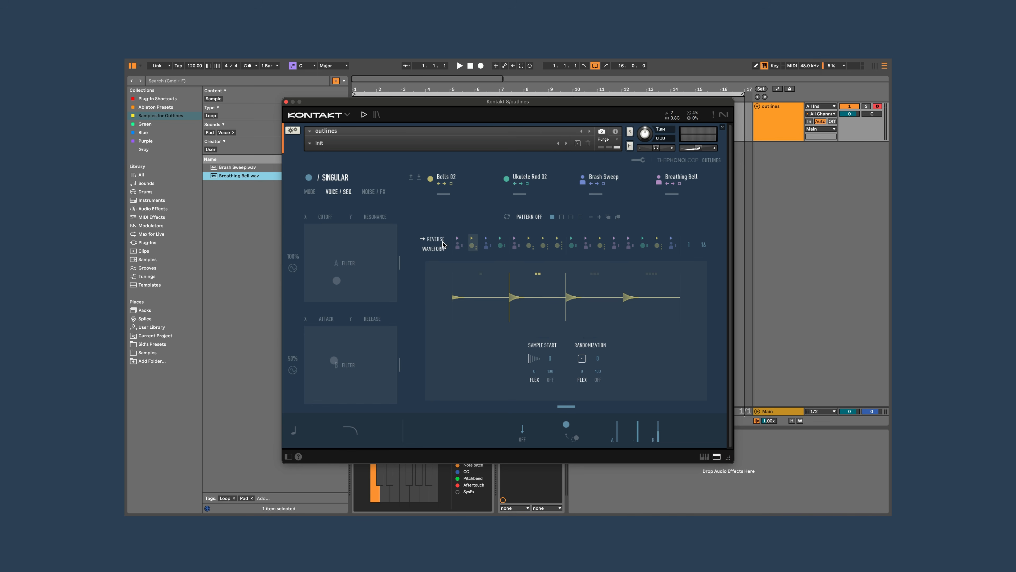
Switch the Reverse row back through Part to Slot and close the waveform view.
click(443, 243)
click(457, 264)
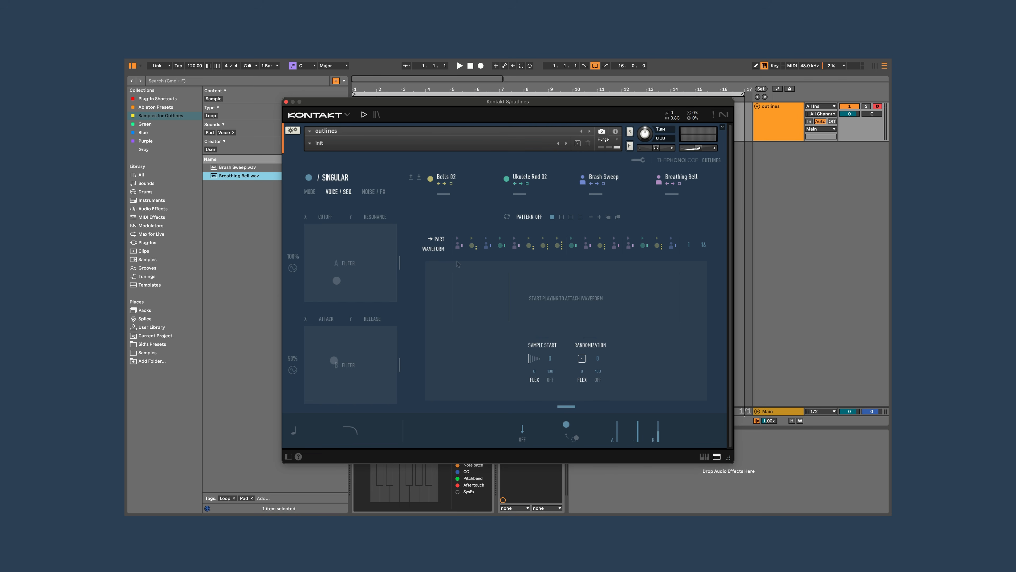
click(440, 239)
click(441, 251)
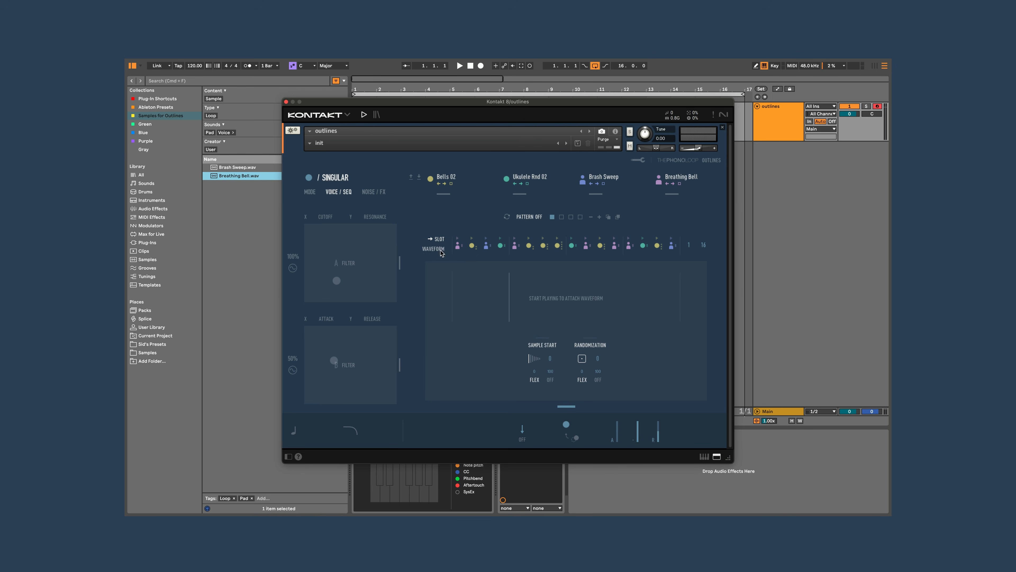
click(441, 249)
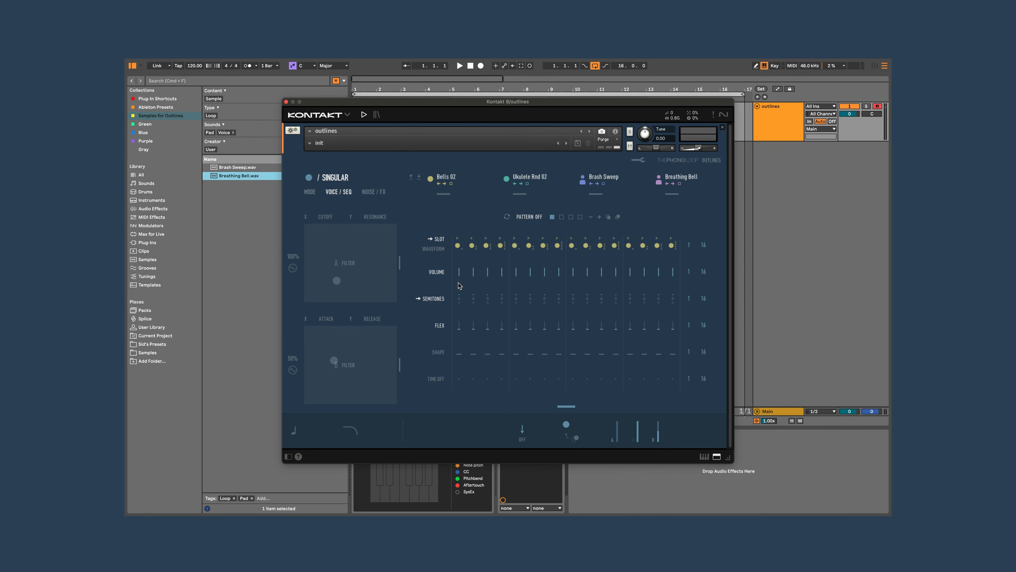
Randomize the volume row, then switch the Semitones row to Cents and randomize and adjust its steps.
click(468, 283)
mouse_move(457, 300)
click(443, 298)
click(469, 312)
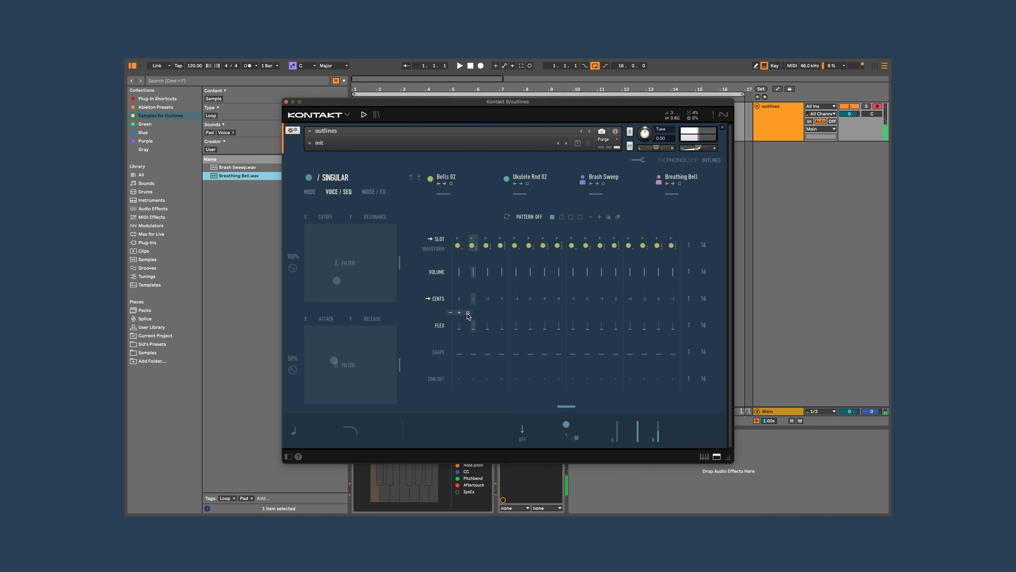
mouse_move(458, 297)
mouse_down()
mouse_move(658, 287)
mouse_move(544, 283)
mouse_move(461, 295)
mouse_up()
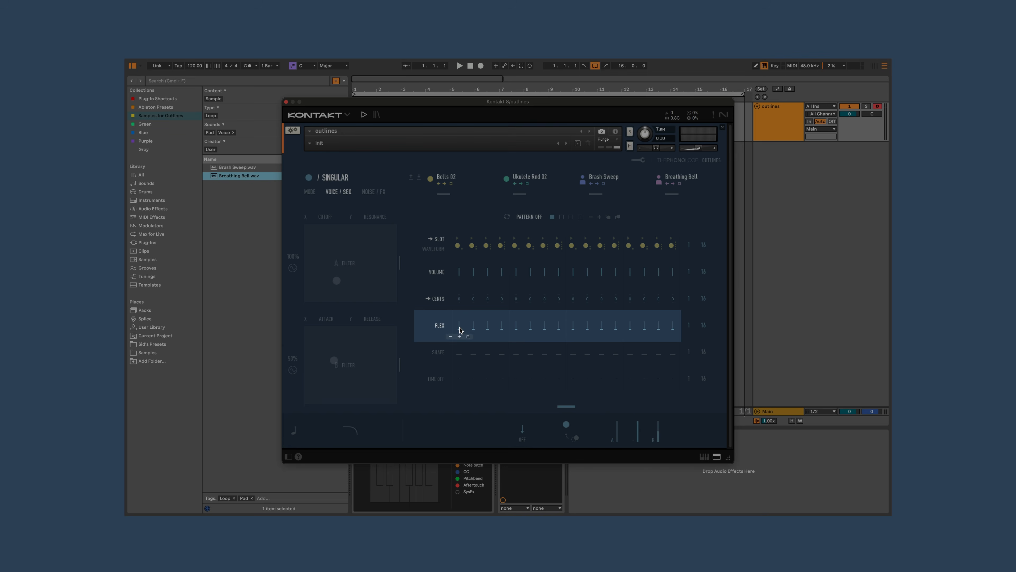
Randomize the Flex row, check the filter envelope's Flex assignment on the Mode page, and return to Voice / Seq.
click(467, 337)
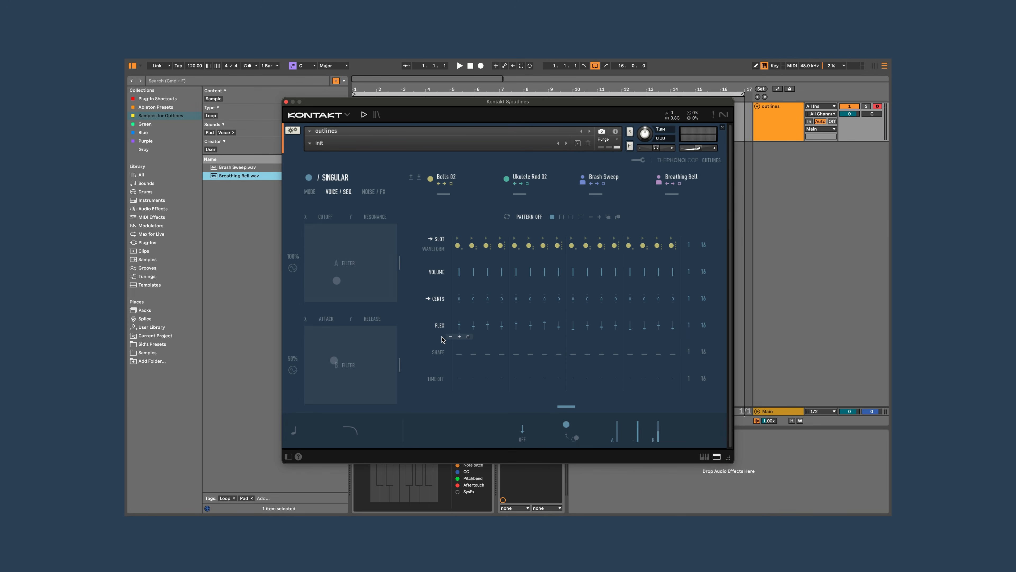
click(310, 192)
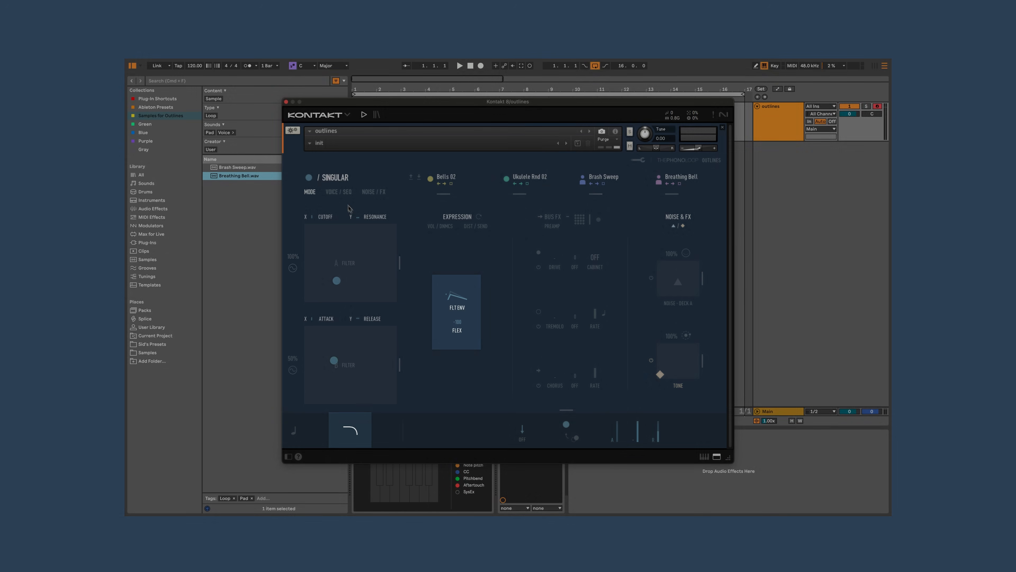
click(338, 192)
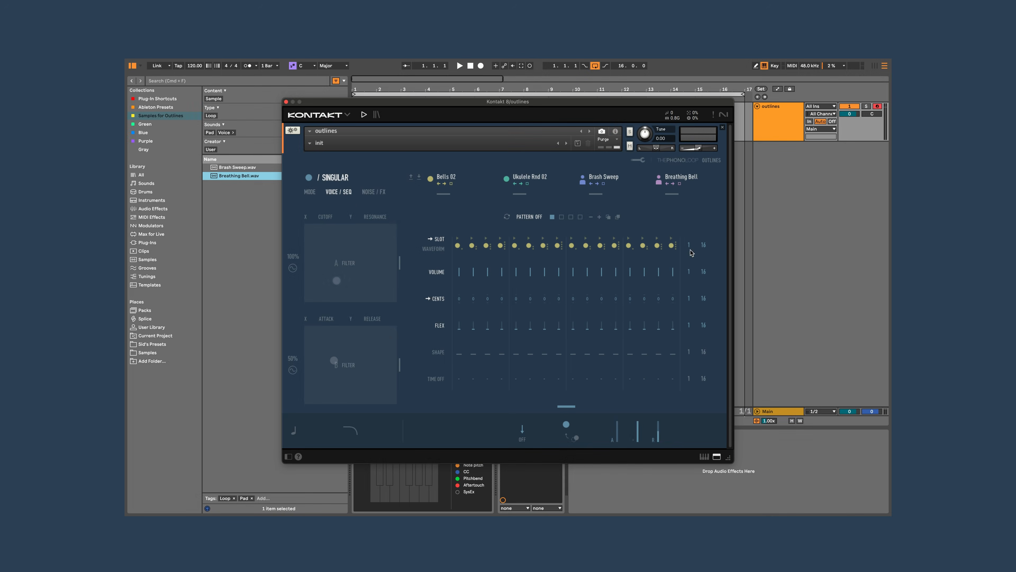
Limit the slot row to steps 5–14 and the pitch row to 3–9, with pitch in Semitones and randomized slots.
drag(690, 245, 705, 346)
drag(690, 303, 691, 289)
click(440, 300)
click(483, 256)
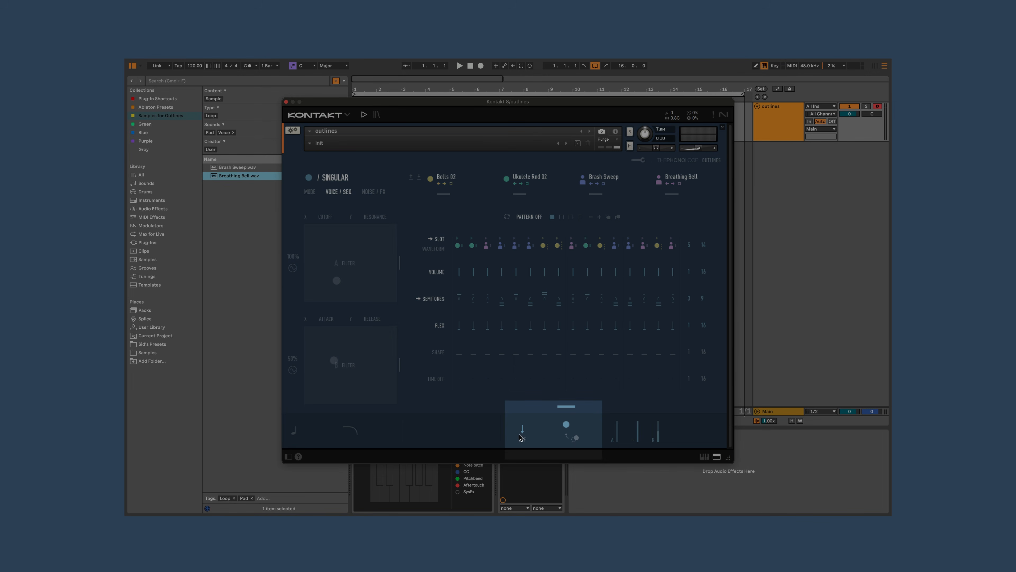
Choose Random from the sequencer's Buffer/Random option.
click(522, 433)
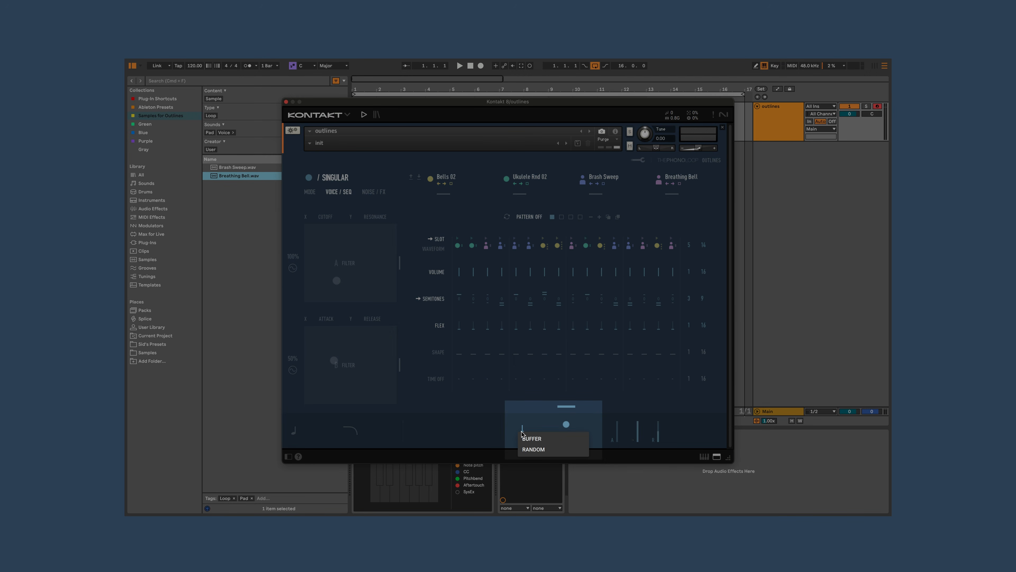
click(548, 449)
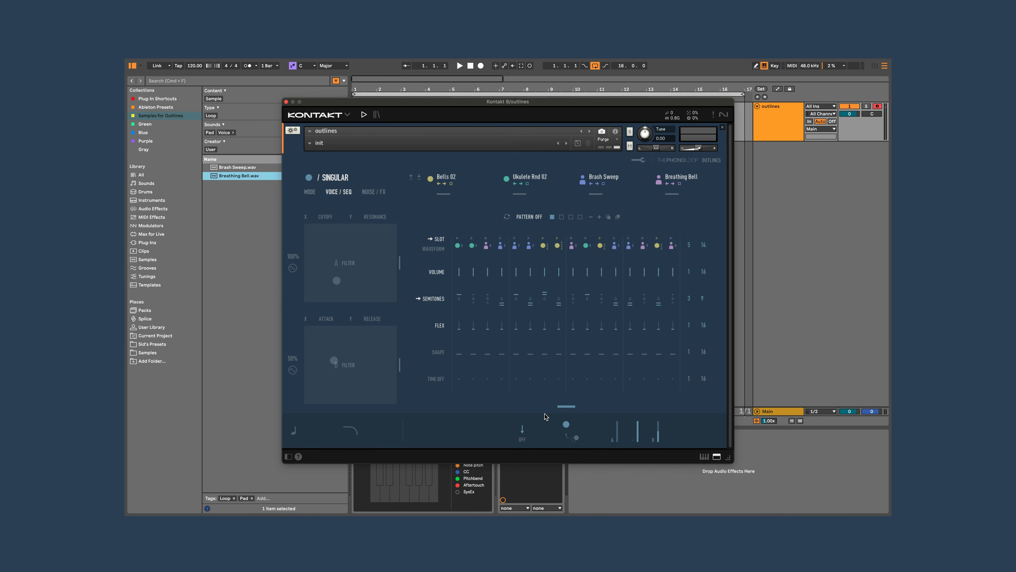
Reset the steps of the Semitones and slot rows and restore both rows' ranges to 1–16.
super+click(460, 300)
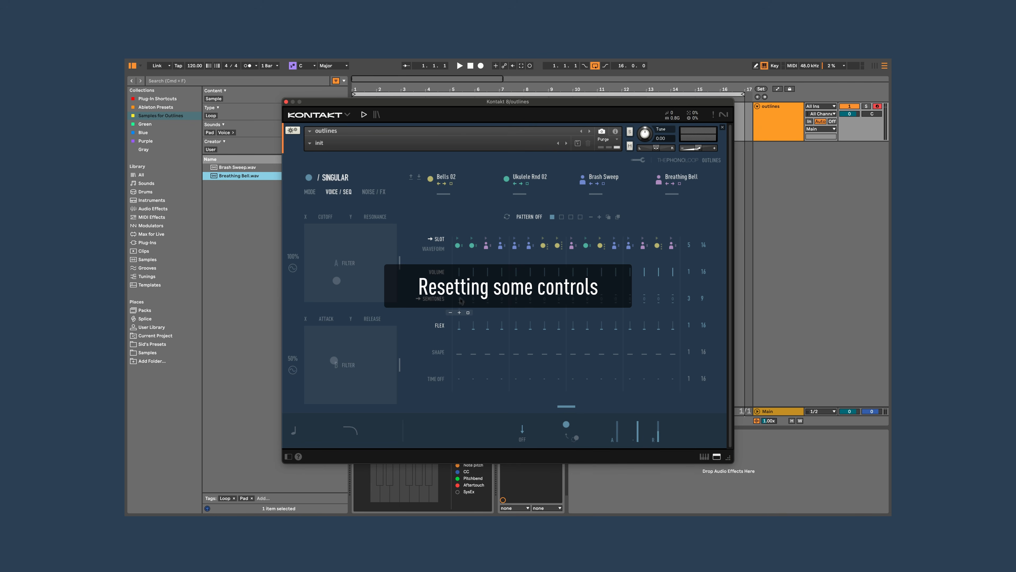
super+click(486, 246)
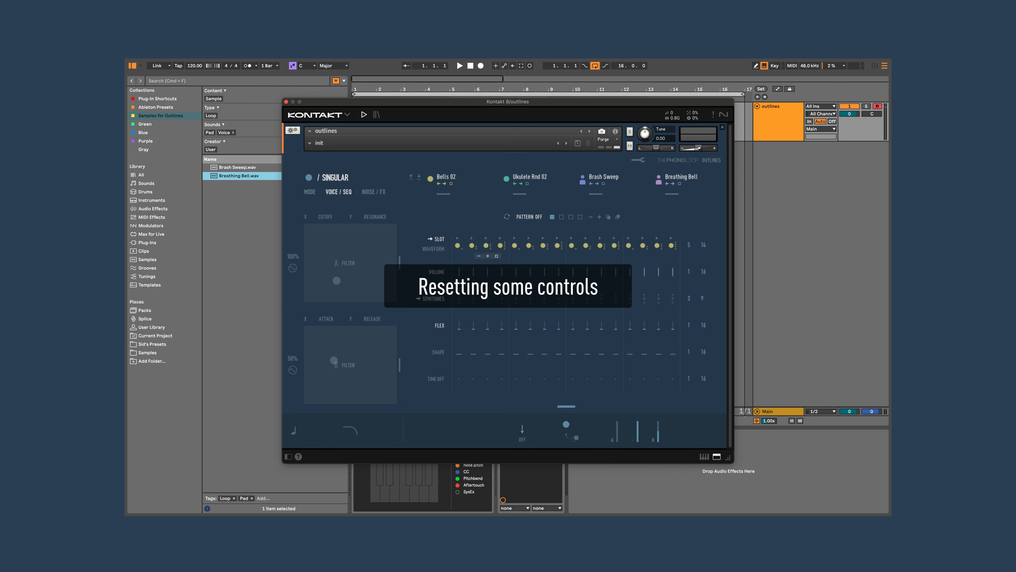
super+click(689, 246)
super+click(704, 247)
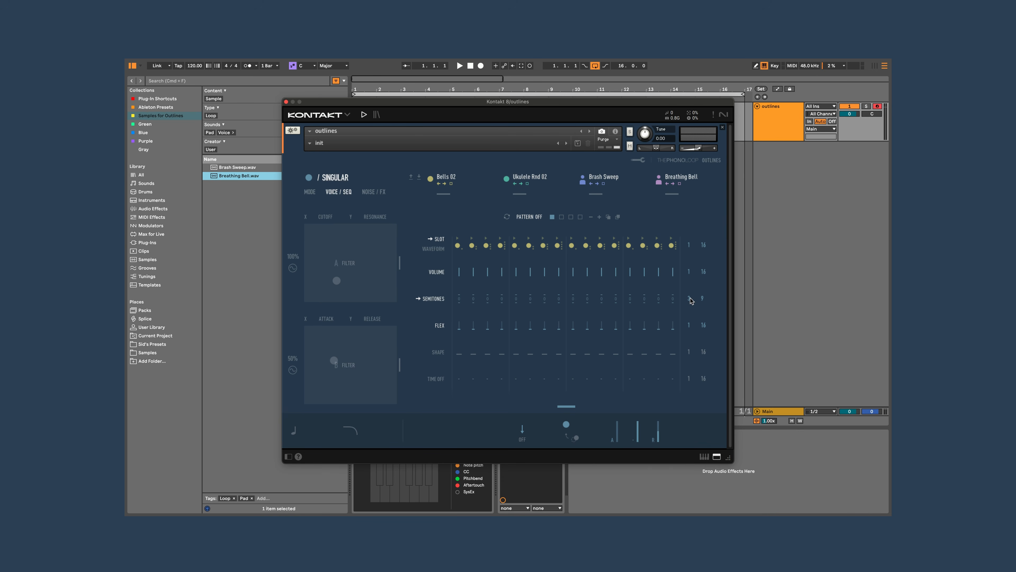
super+click(690, 299)
super+click(704, 299)
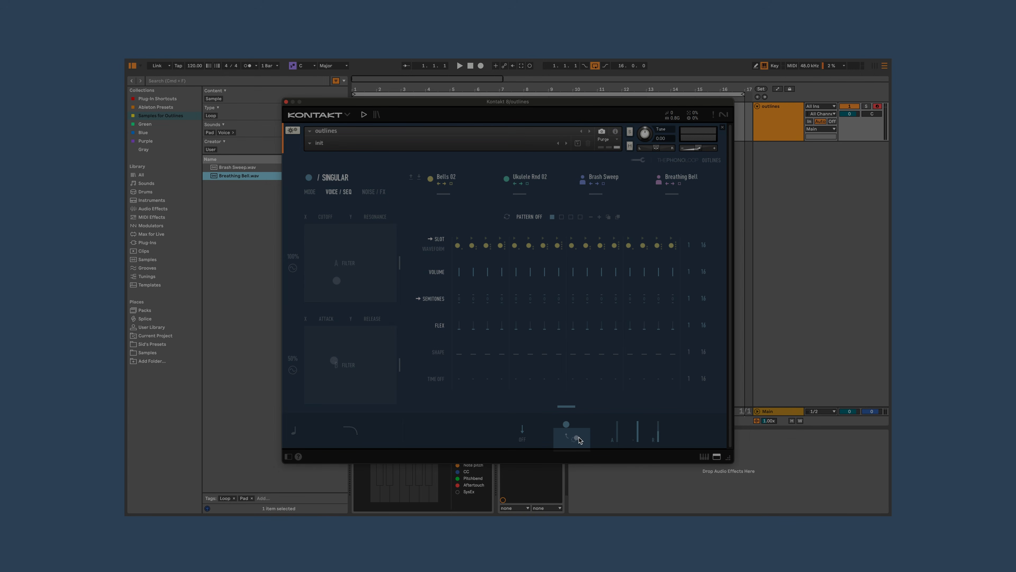
Switch the Singular layer to Animated mode, set its time to 195 ms while playing notes, and toggle the note sync on and off.
click(575, 439)
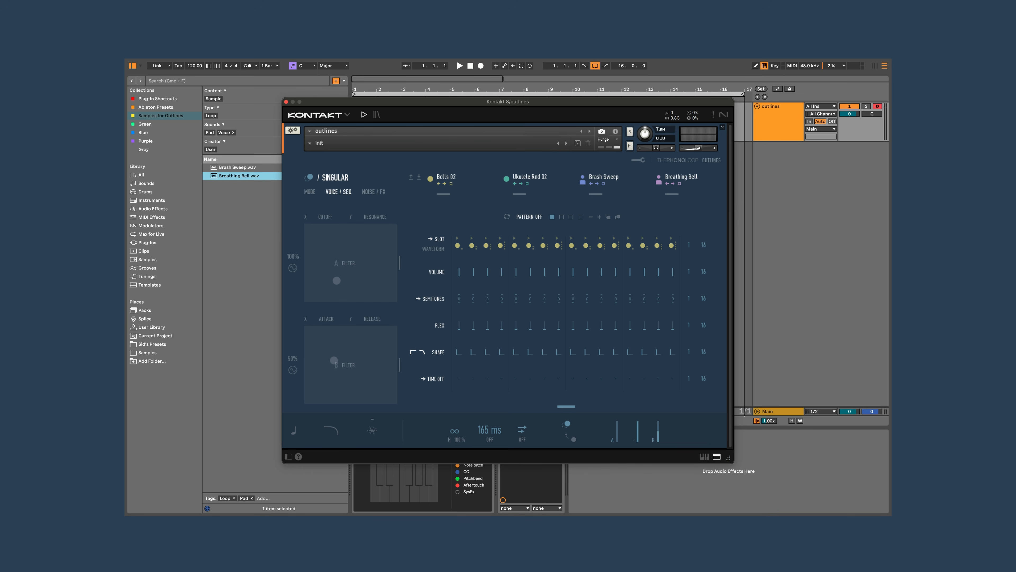
key(a)
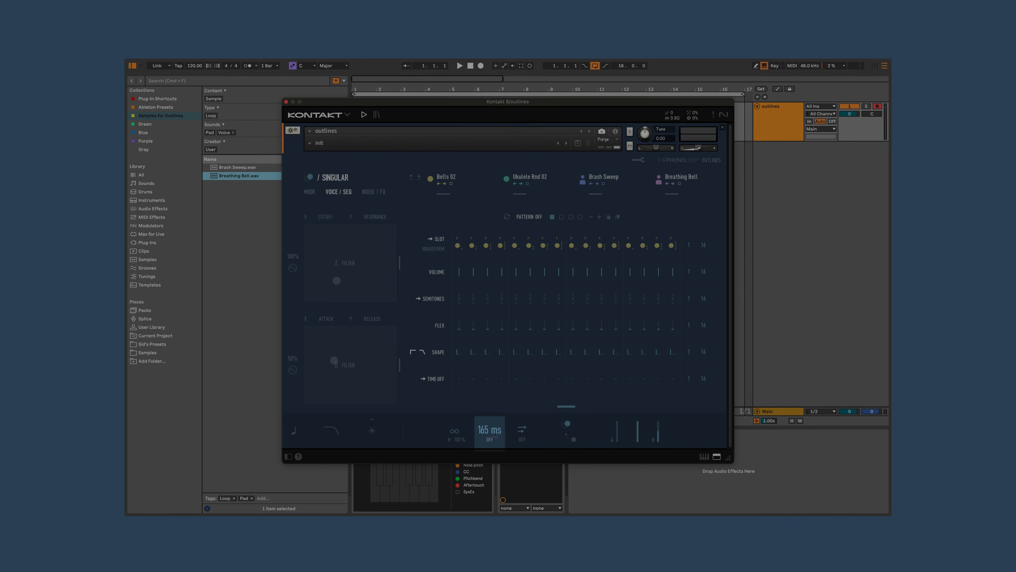
key(a)
mouse_move(494, 431)
mouse_down()
mouse_move(494, 415)
mouse_move(500, 438)
mouse_up()
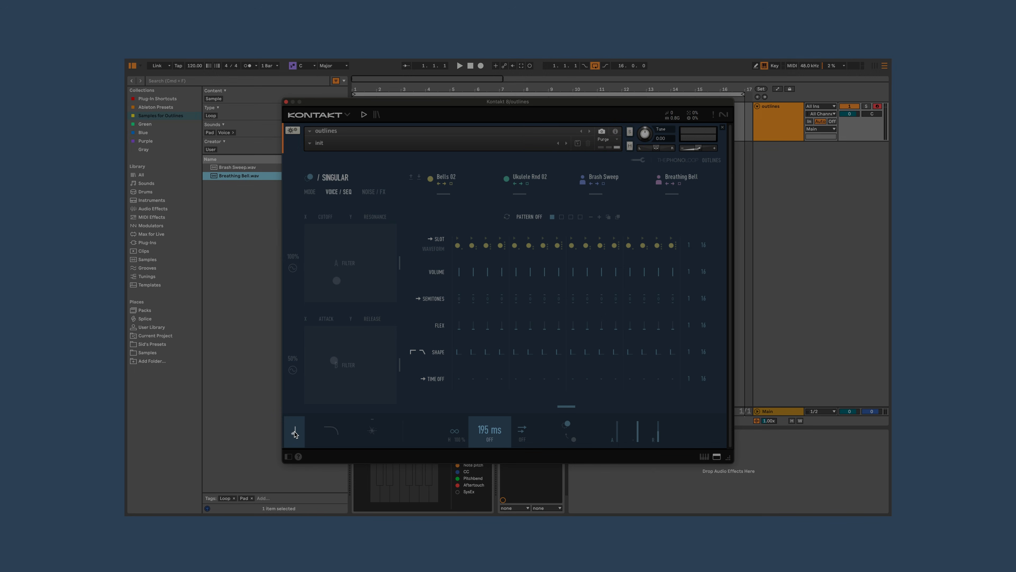
click(294, 431)
click(294, 431)
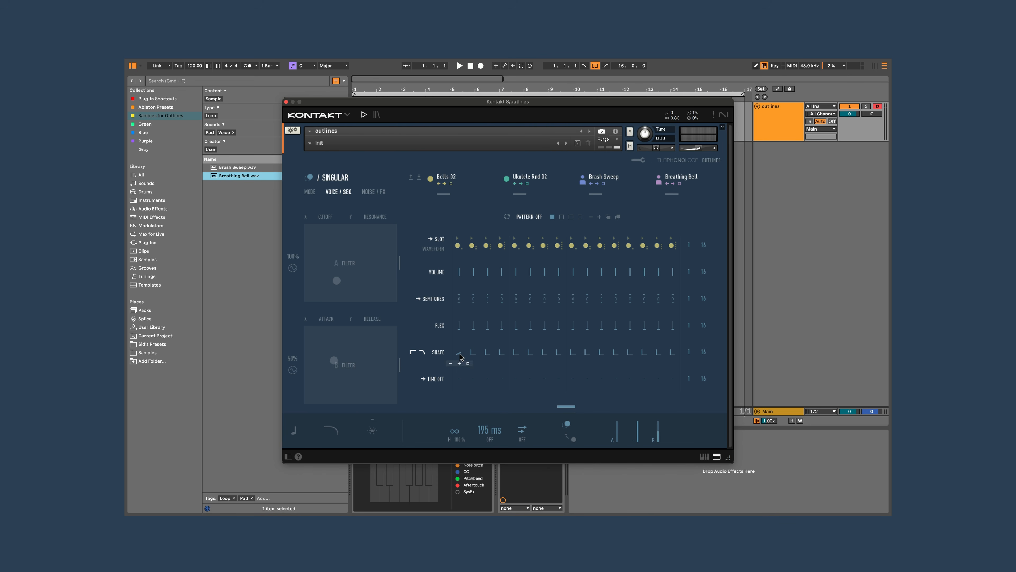
Randomize the Shape row's steps, audition them with a note, and adjust the first step's shape.
click(469, 363)
key(a)
mouse_move(459, 353)
mouse_down()
mouse_move(452, 305)
mouse_move(475, 287)
mouse_move(563, 277)
mouse_move(690, 283)
mouse_up()
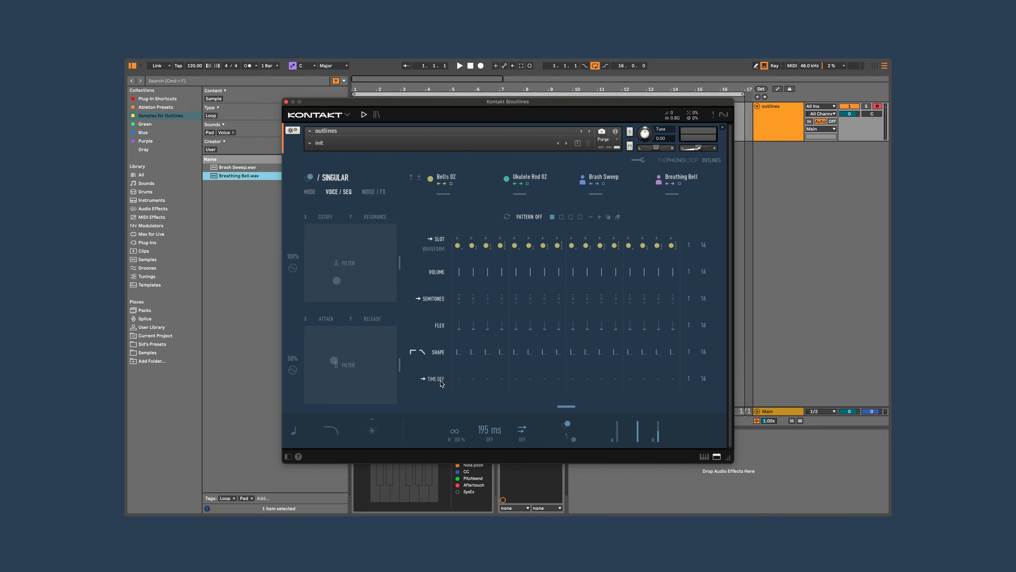
Change the Time Off row to Slack, randomize its steps, and audition it with a note.
click(440, 380)
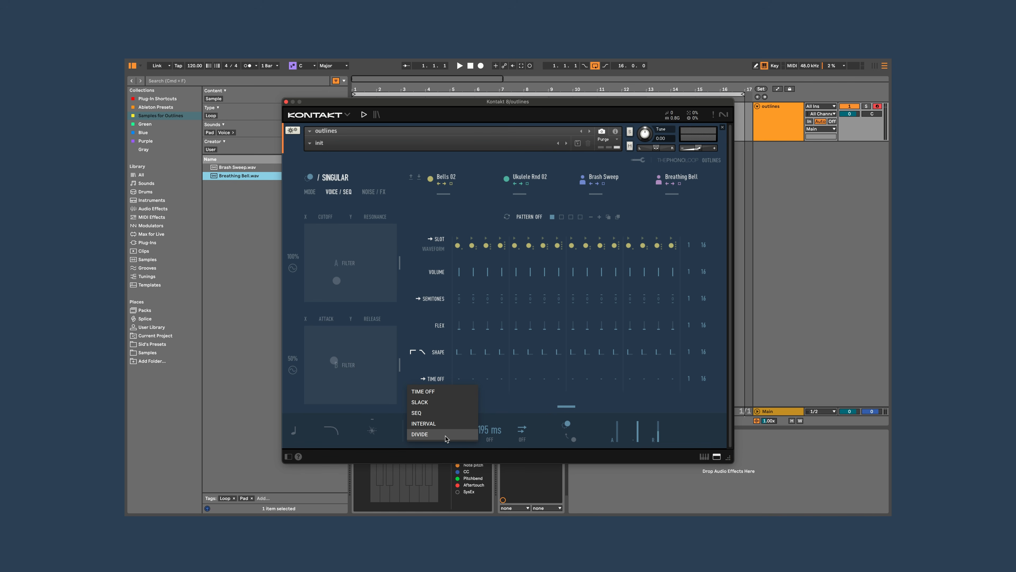
click(420, 402)
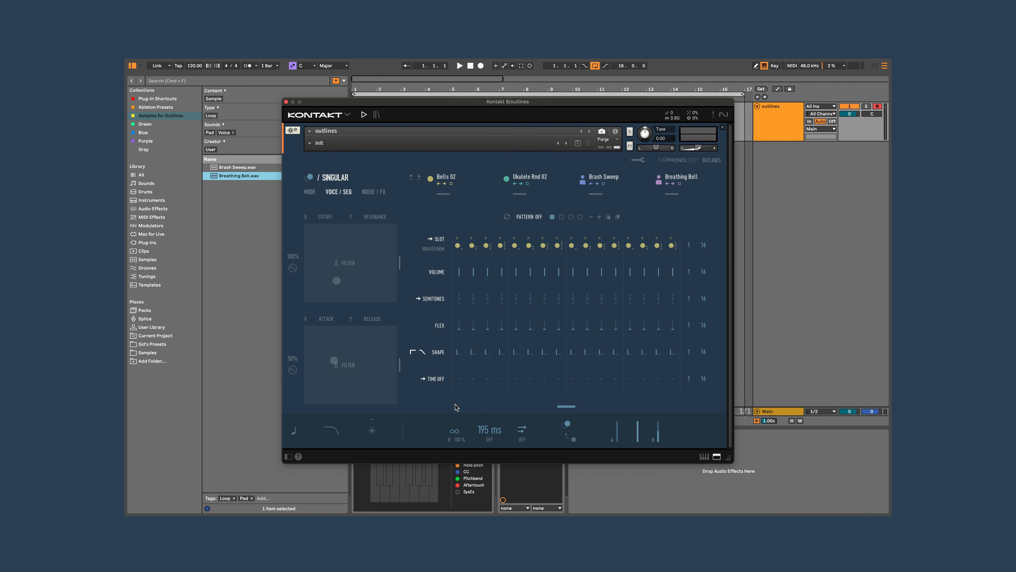
click(459, 380)
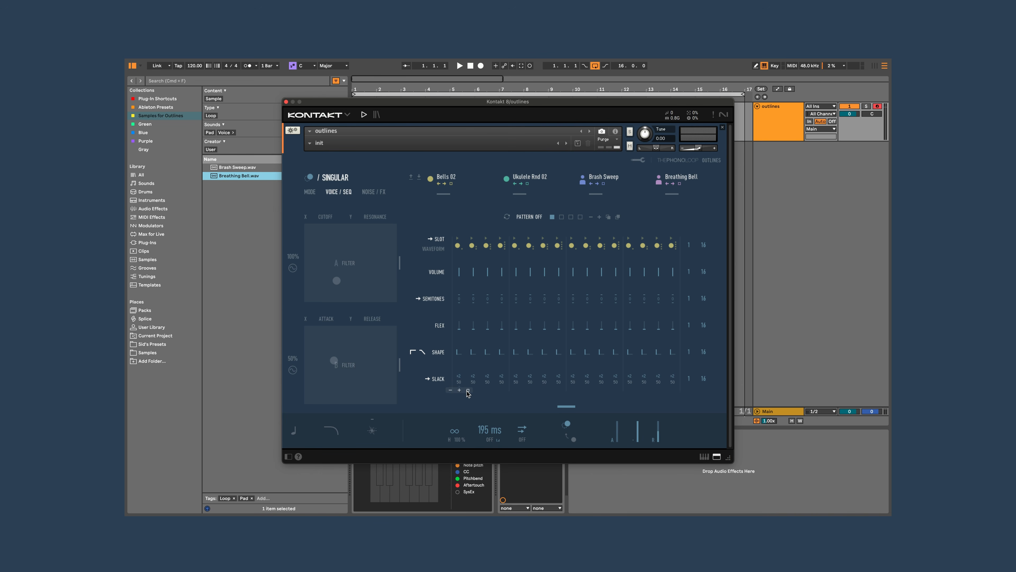
click(467, 389)
key(a)
Change the Slack row to Seq and randomize its steps.
click(438, 379)
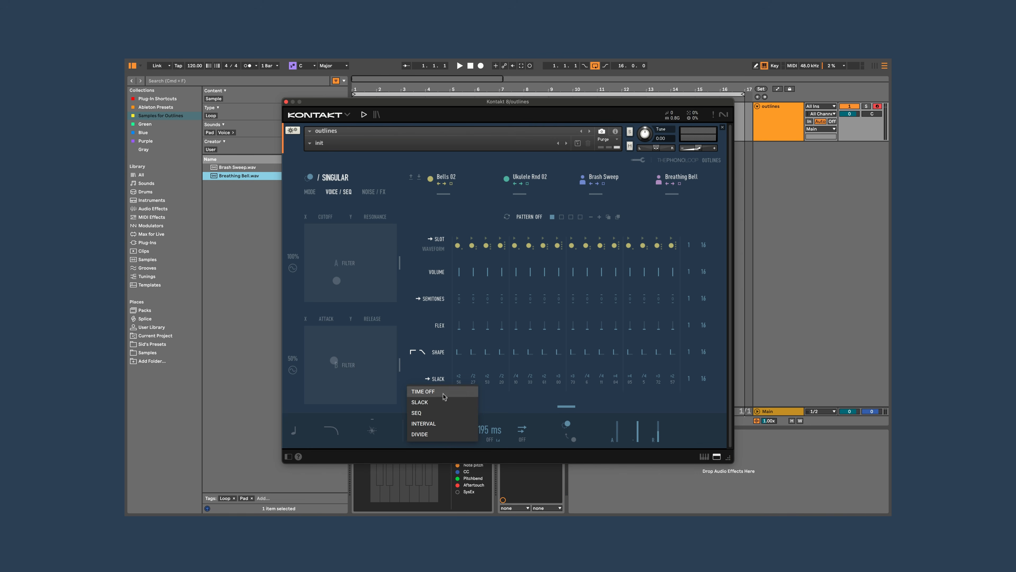
click(453, 405)
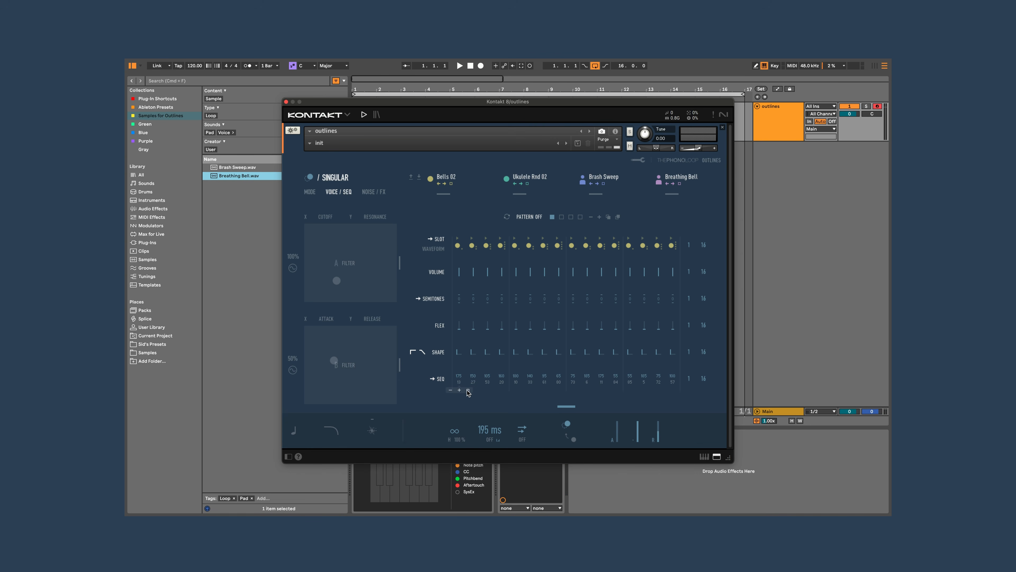
click(467, 391)
Change the Seq row to Interval and audition it with a note.
click(438, 379)
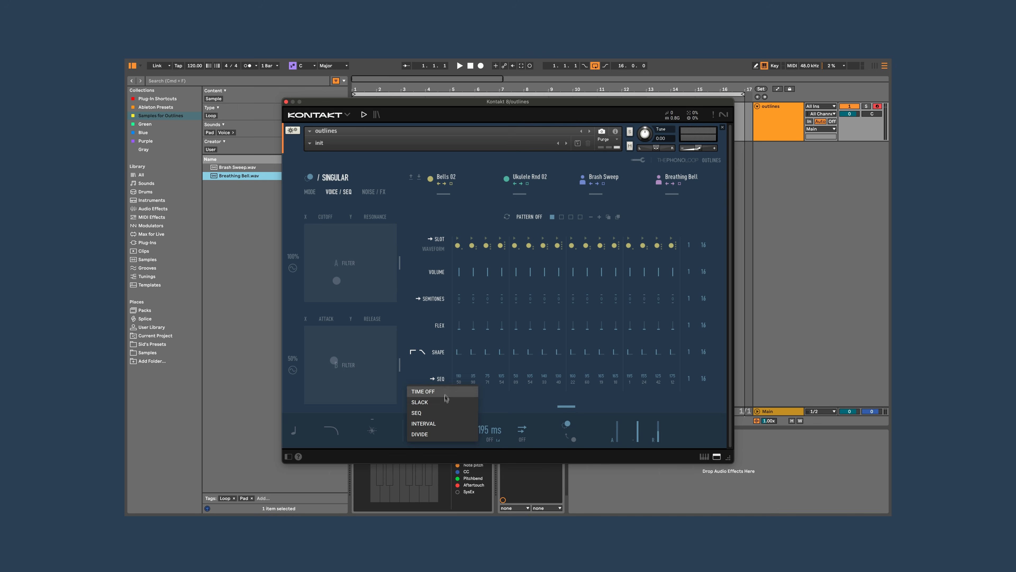
click(446, 421)
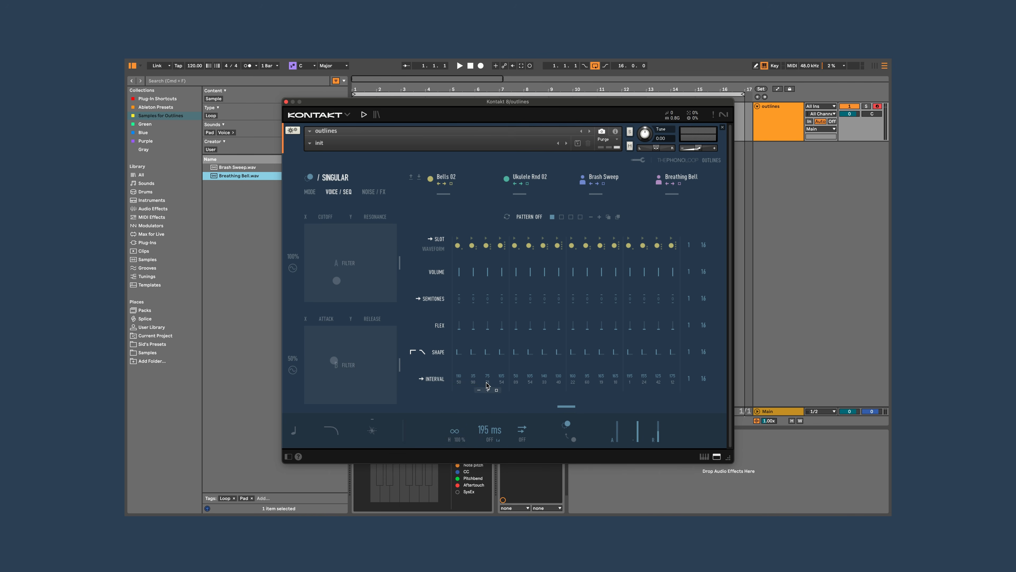
key(a)
Change the Interval row to Divide and audition it with a note.
click(440, 380)
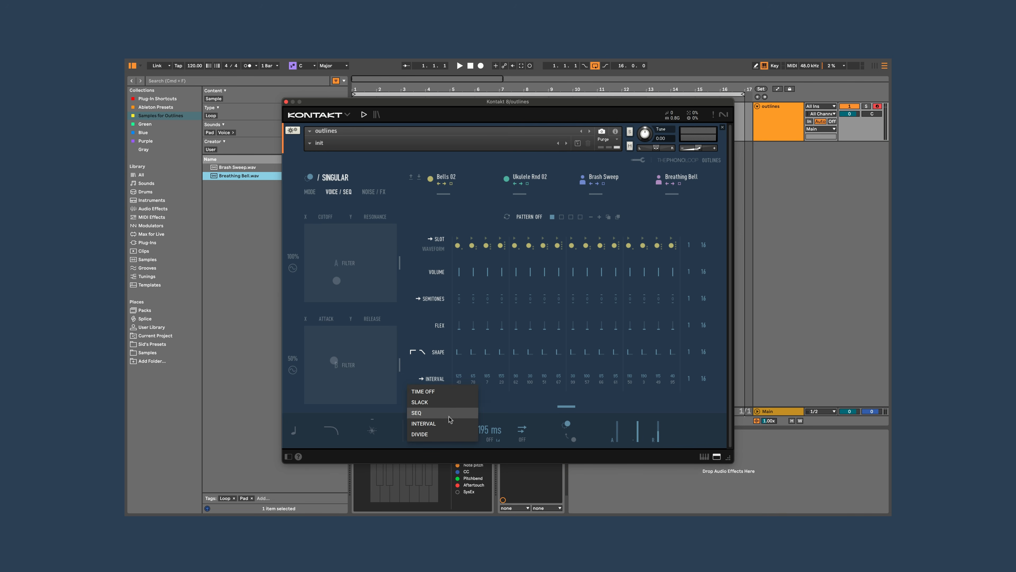
click(451, 434)
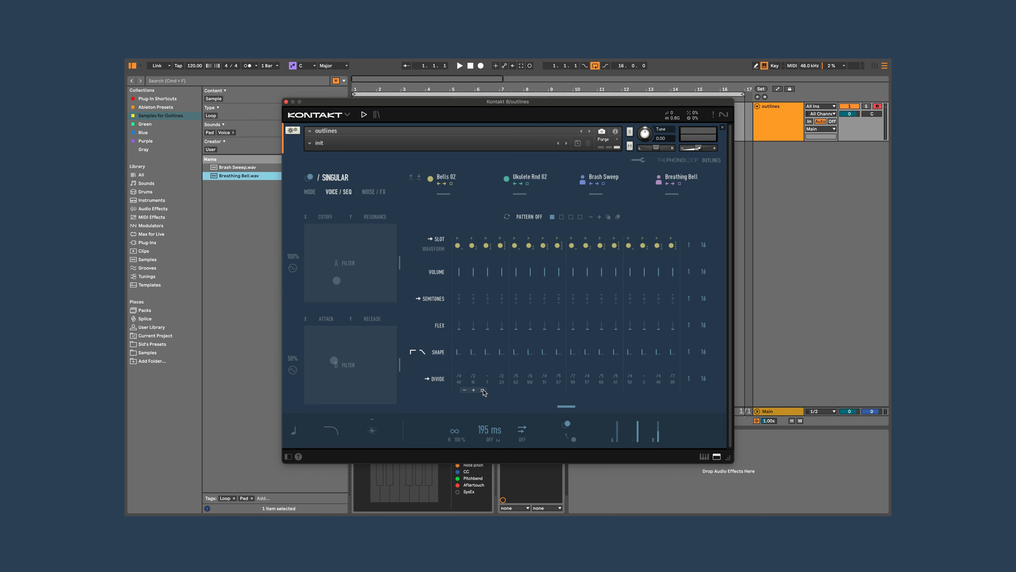
key(a)
Set the Divide row back to Time Off and reset the layer's time to 280 ms.
click(441, 379)
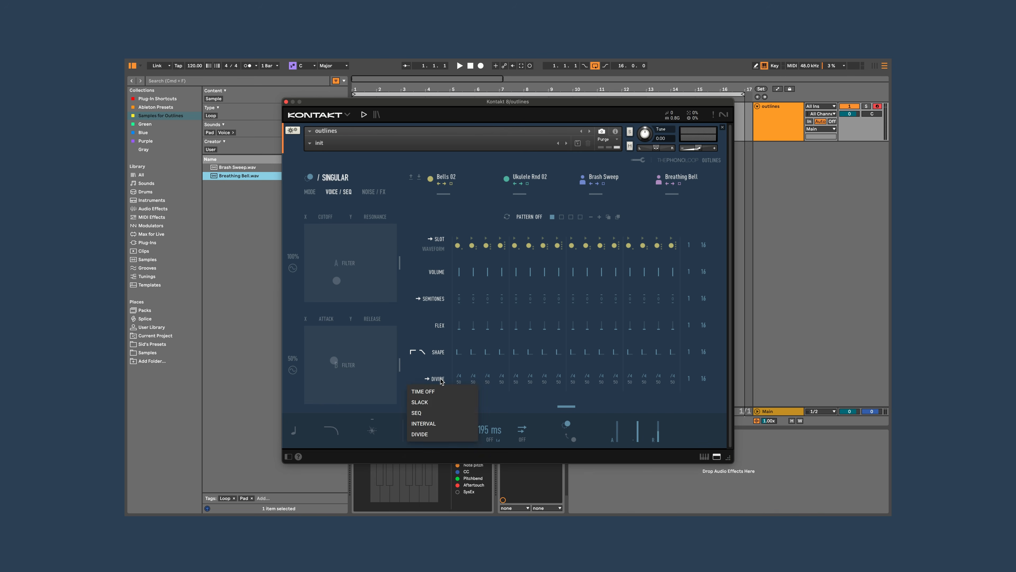
click(439, 392)
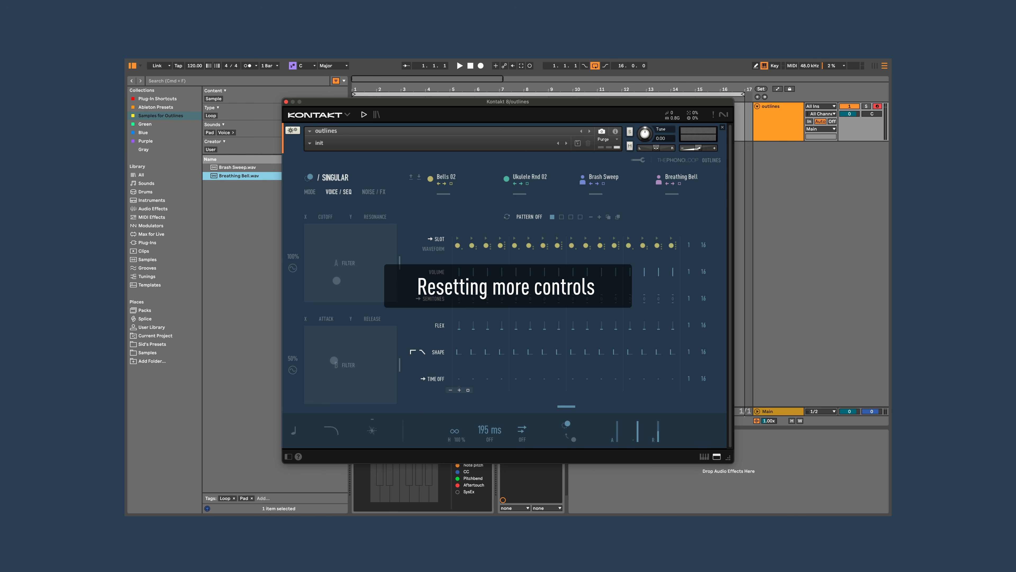
double_click(488, 430)
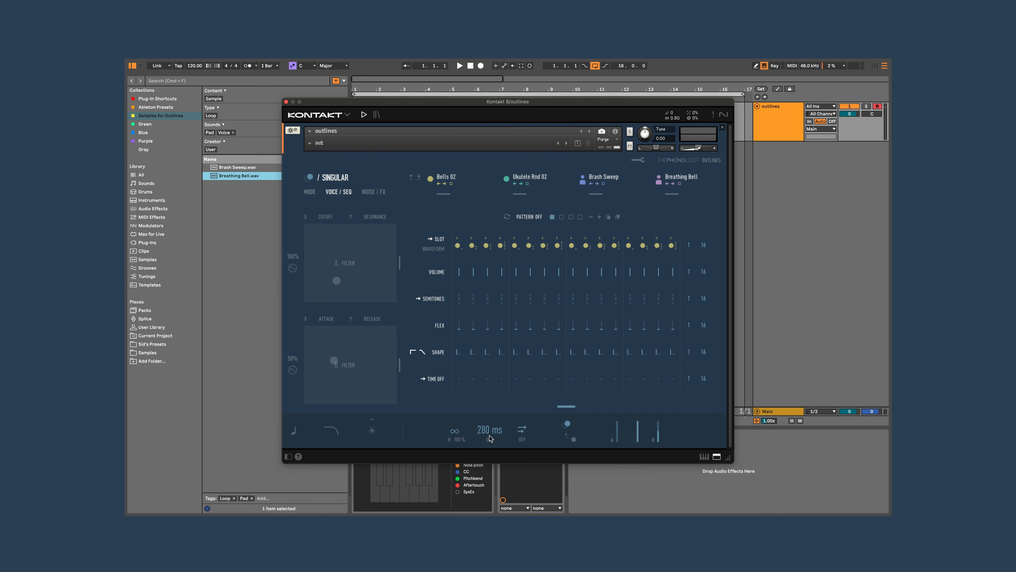
In the Waveform view, enable Scan in the <-> direction, raise the Scan Rate and Scan Range while playing a note, and close the view.
click(433, 250)
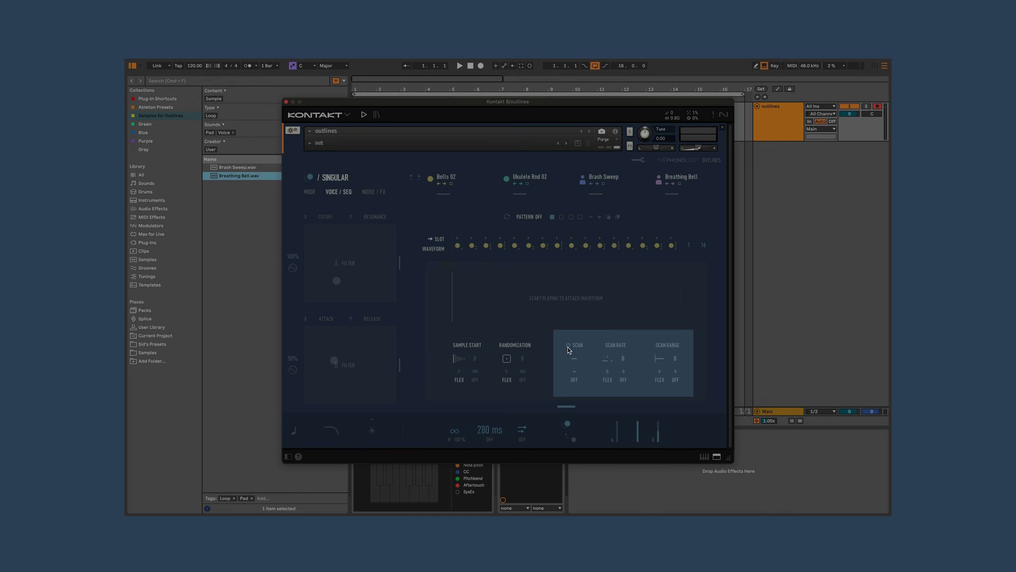
click(568, 347)
key(a)
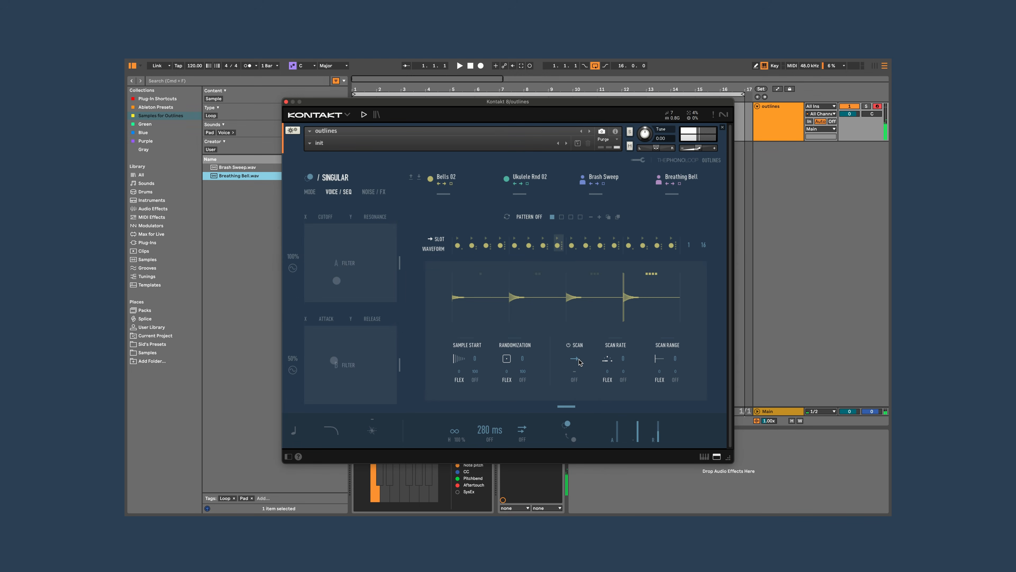
click(576, 359)
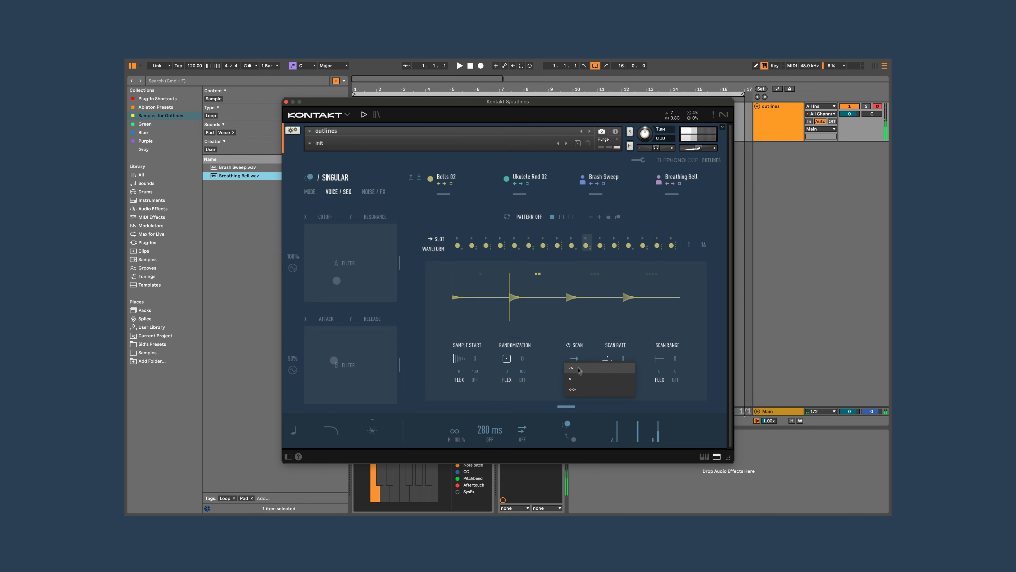
click(581, 390)
drag(623, 360, 679, 338)
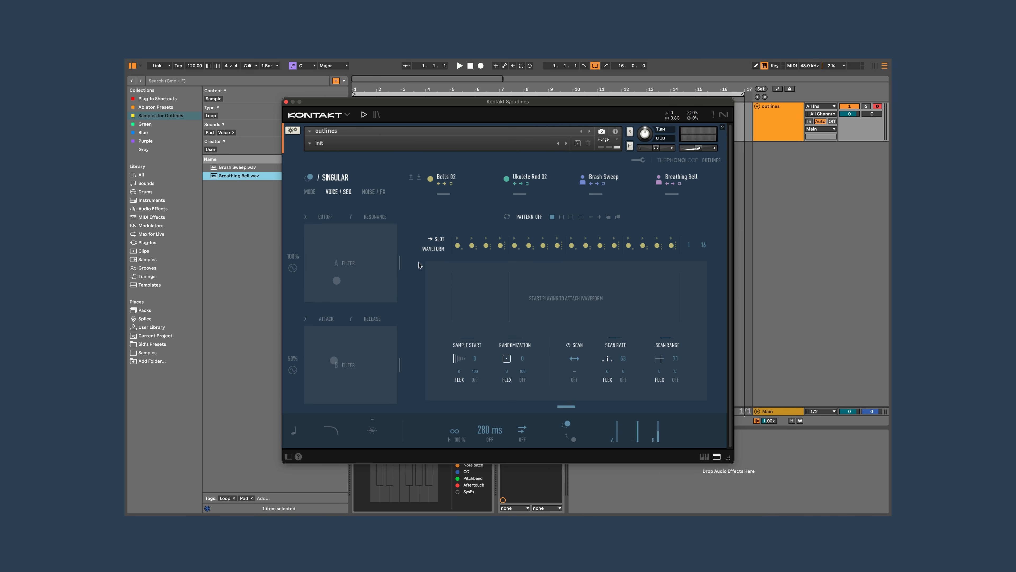
click(433, 250)
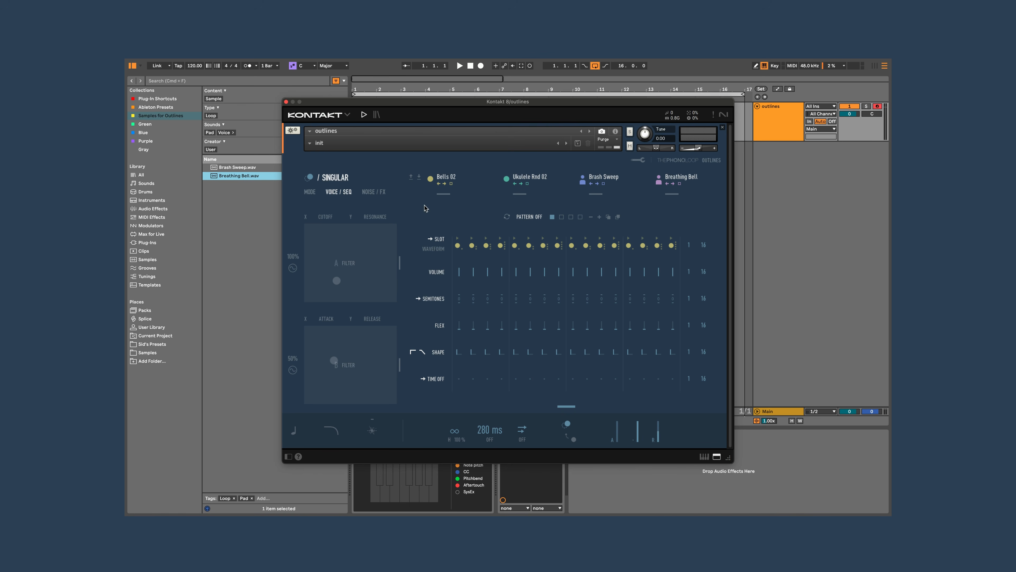
Change the instrument's mode from Singular to Duets with the Default variant.
click(344, 181)
click(451, 227)
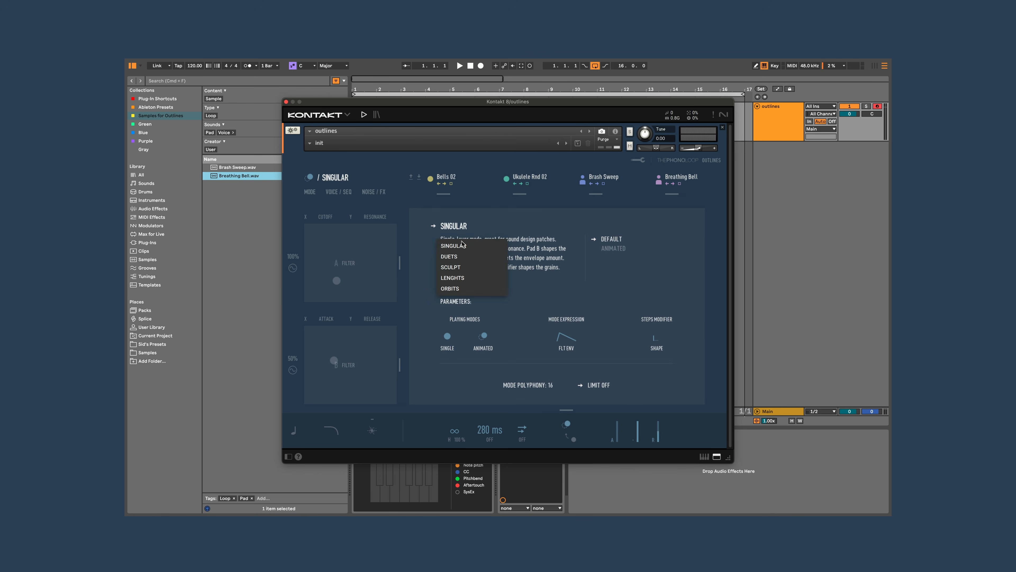
click(456, 254)
click(602, 239)
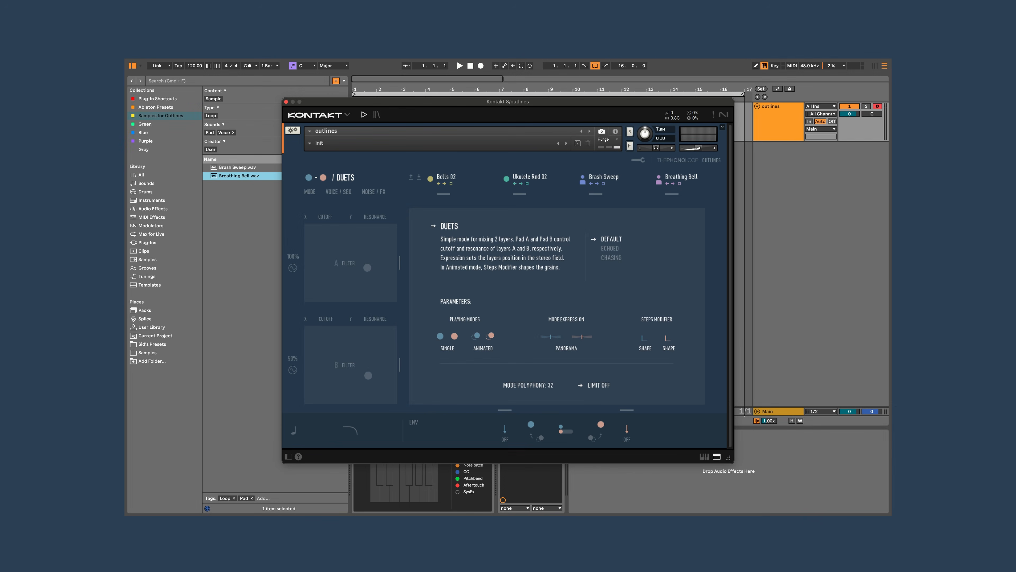
Switch both Duets layers to Animated mode and view each layer's step sequencer in turn.
click(500, 410)
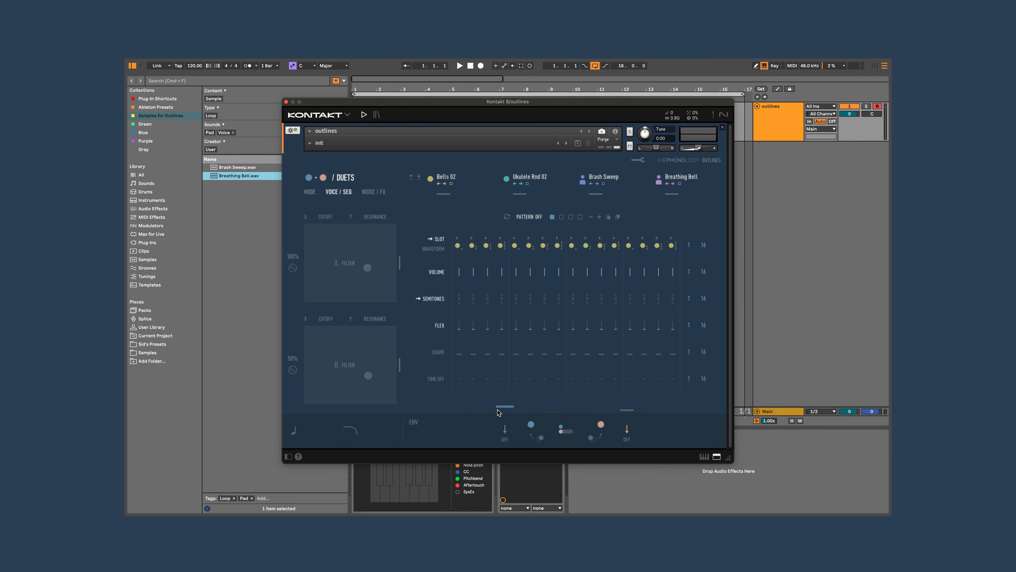
click(625, 408)
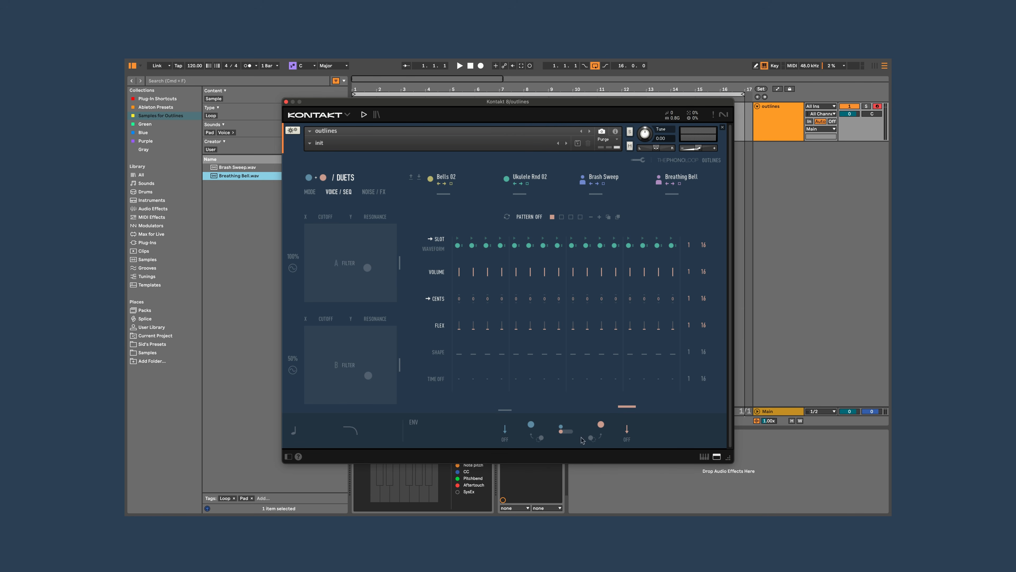
click(592, 439)
click(540, 439)
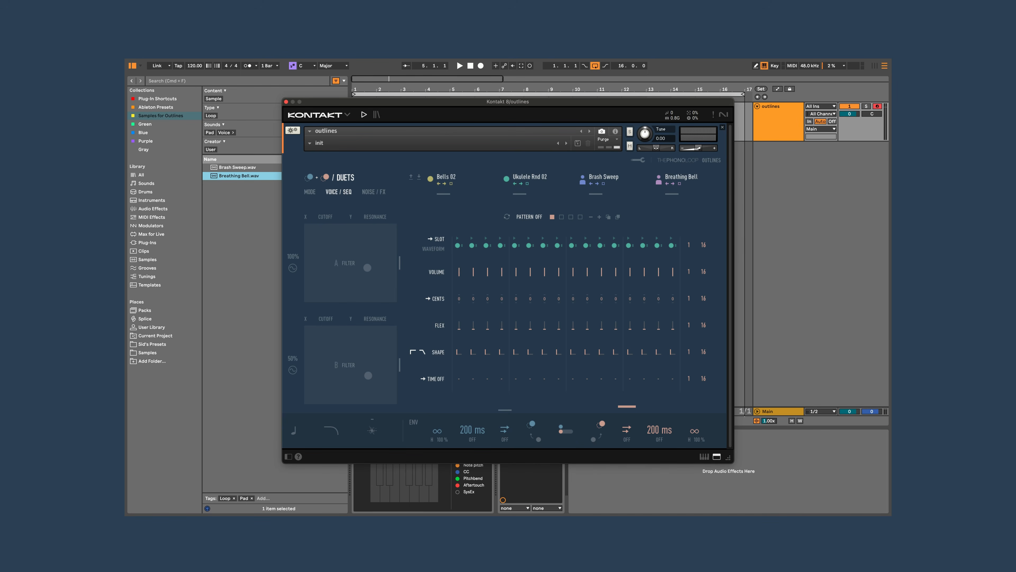
click(513, 407)
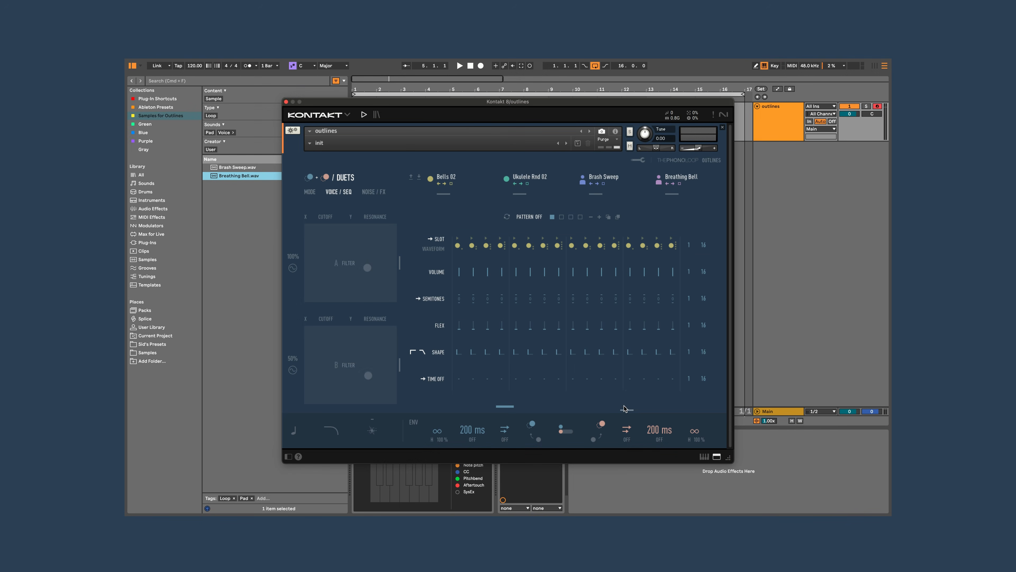
click(625, 407)
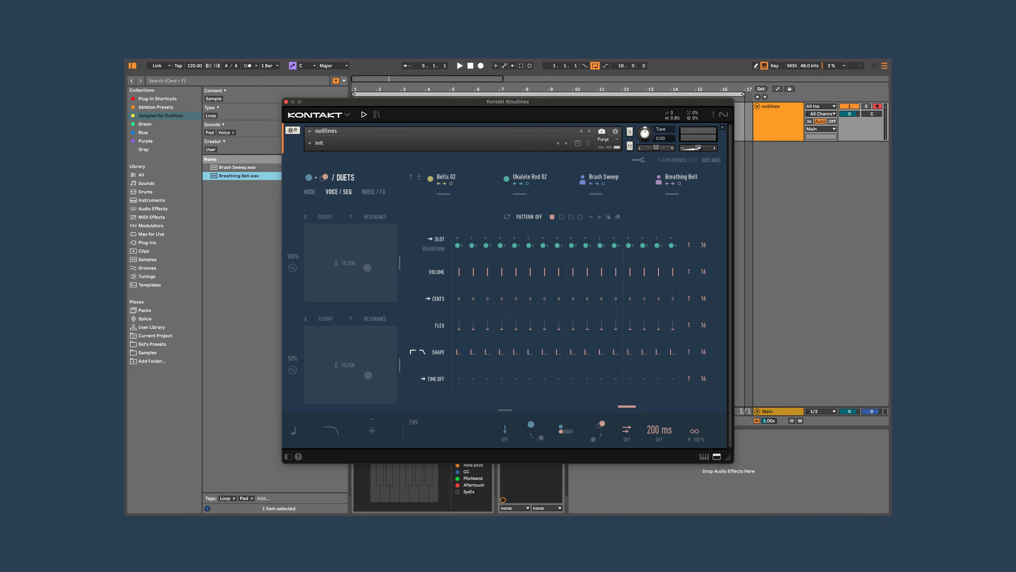
With layer B in Animated mode, adjust the control between the two layers at the CUT setting and play notes.
click(598, 425)
drag(568, 434, 569, 428)
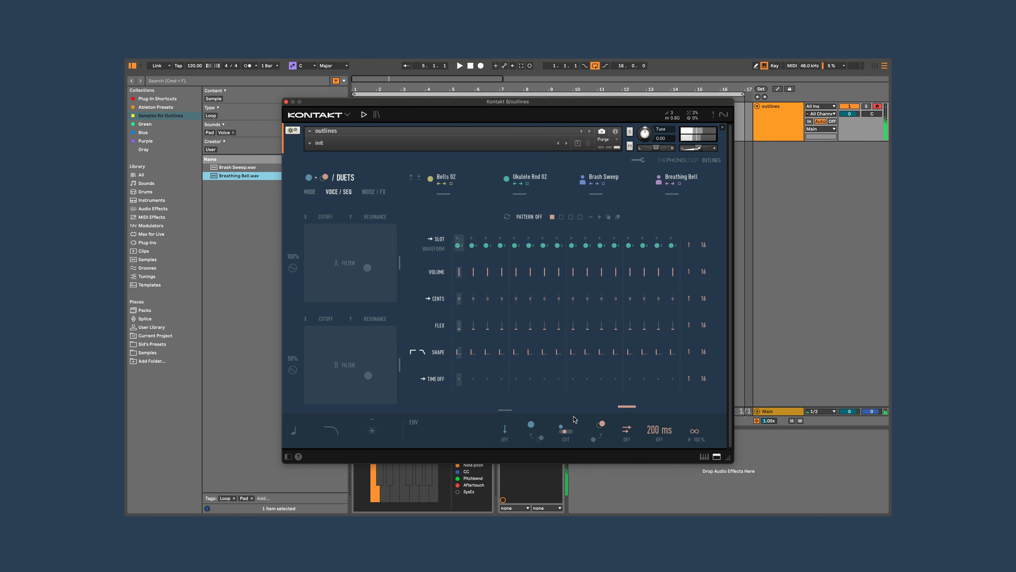
drag(567, 433, 574, 419)
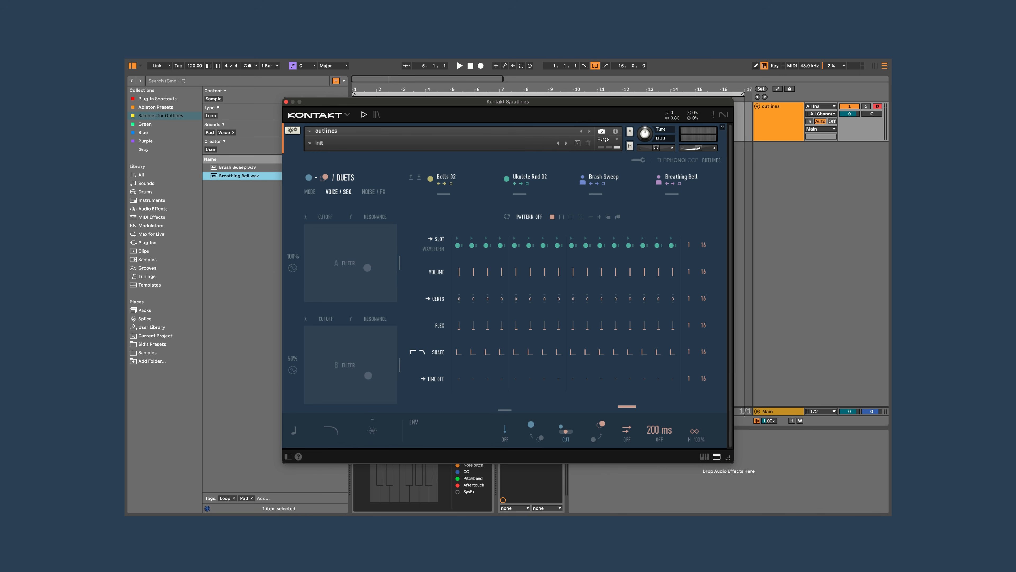
key(a)
key(a)
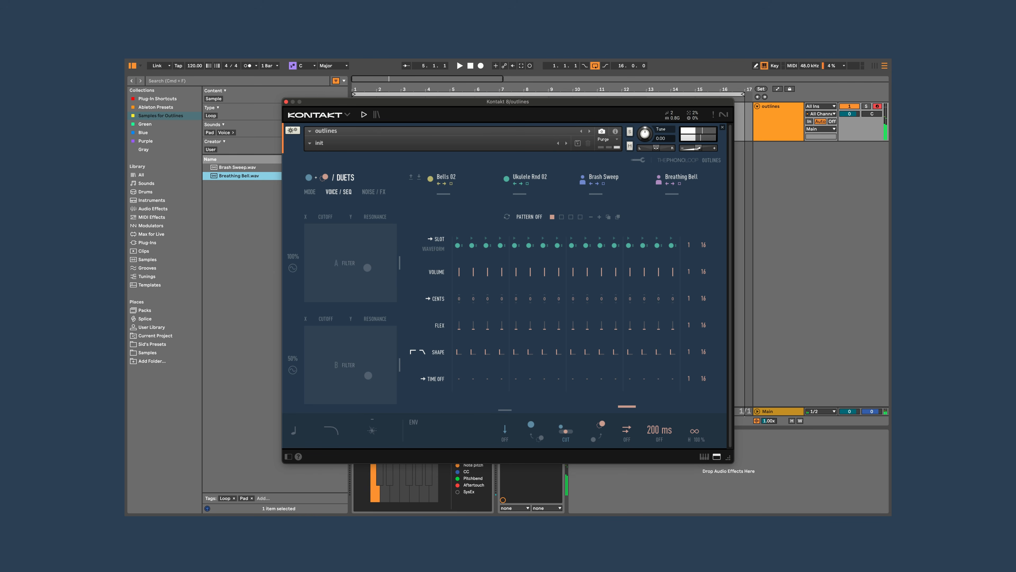
Try 275 ms on the control between the two layers, return it to CUT, and play notes.
drag(569, 431, 571, 436)
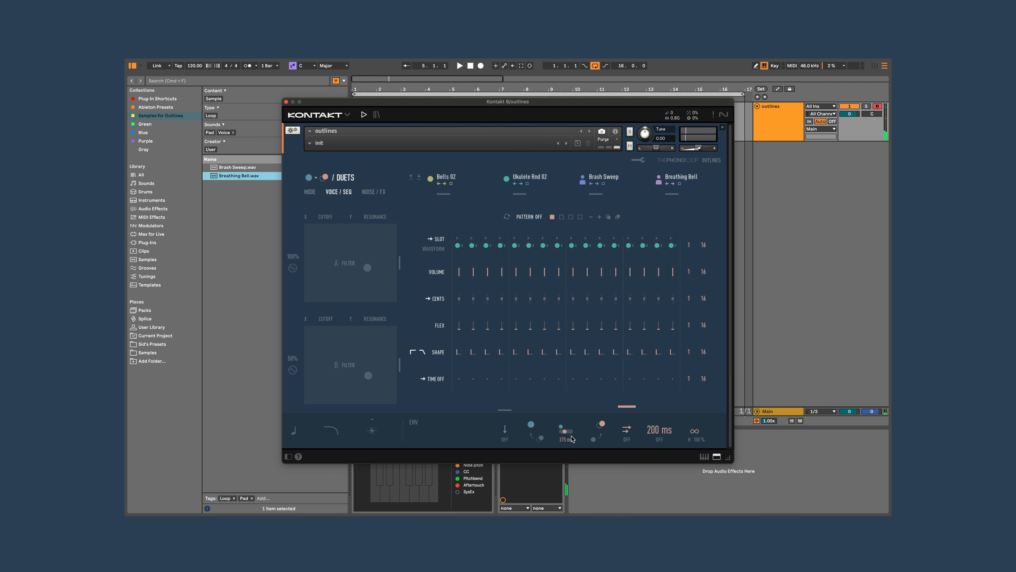
key(a)
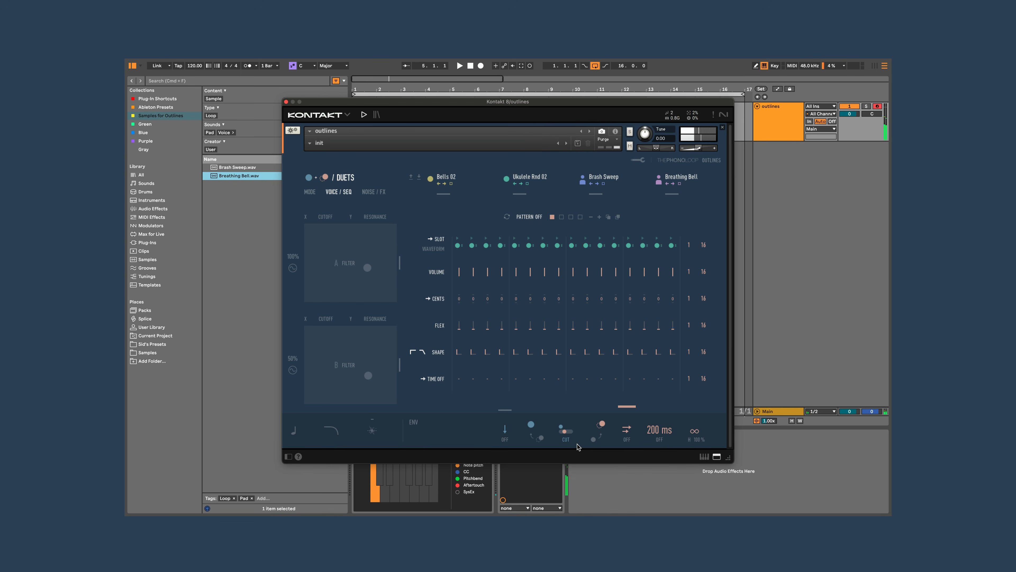
drag(577, 447, 580, 449)
key(a)
key(a)
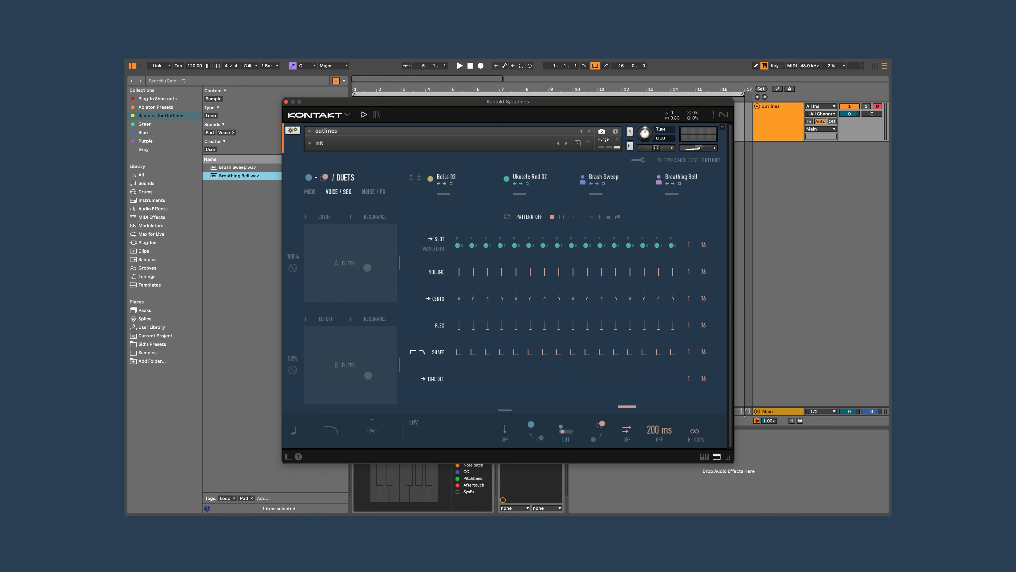
Show the envelope controls, mute layer B, and vary layer A's release while playing notes.
drag(569, 441, 571, 442)
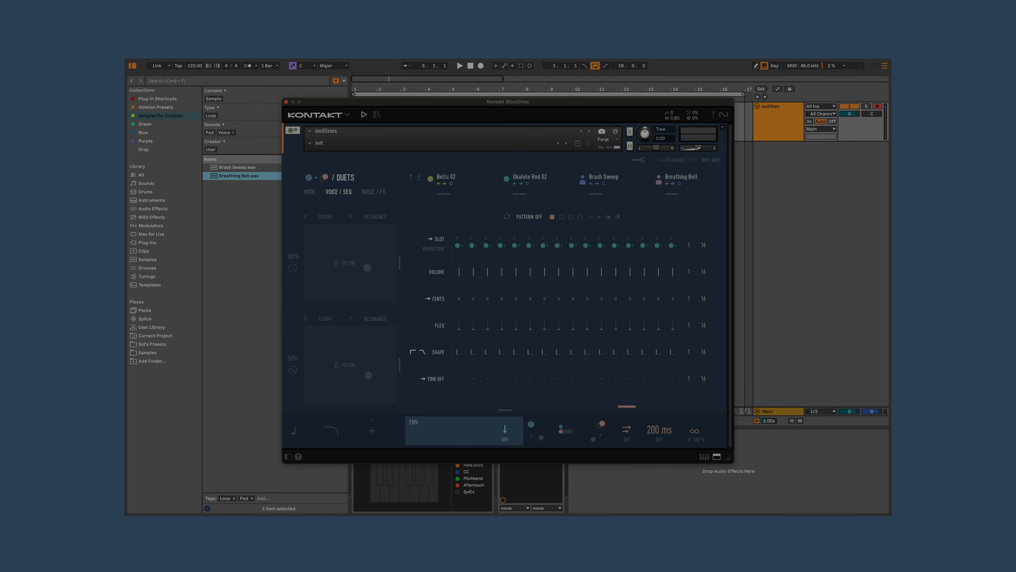
click(425, 425)
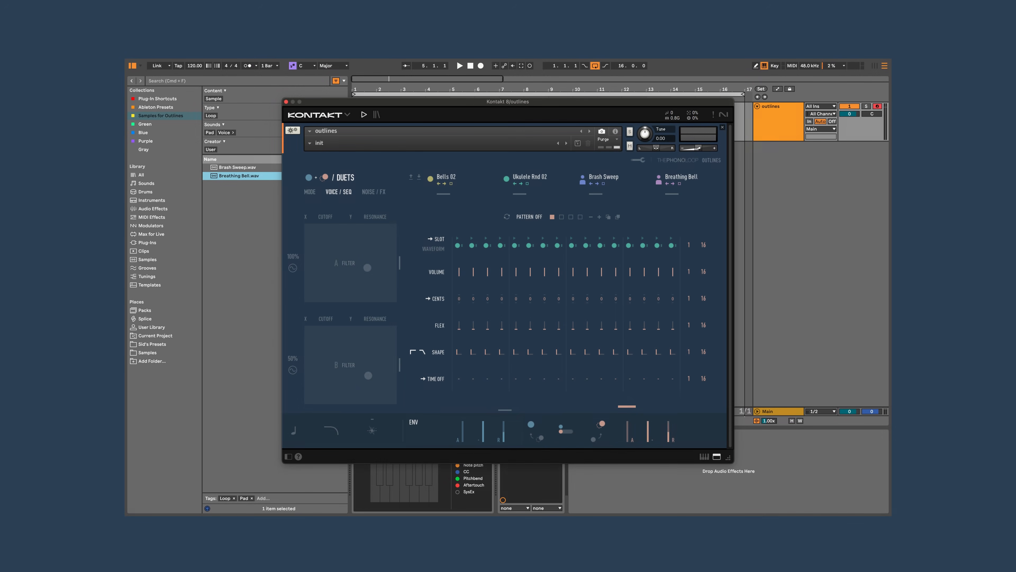
click(600, 423)
drag(505, 436, 511, 419)
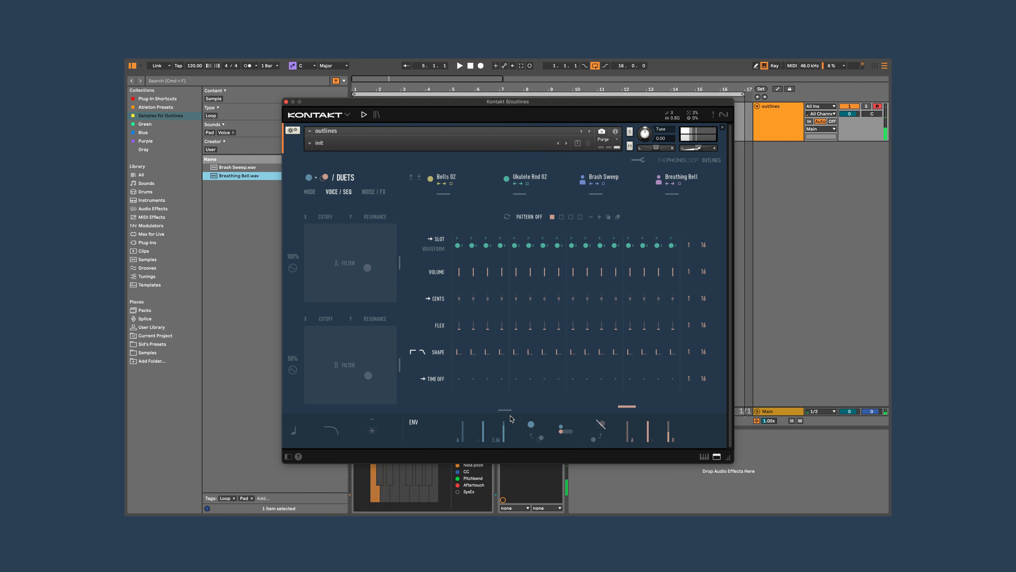
drag(512, 419, 517, 441)
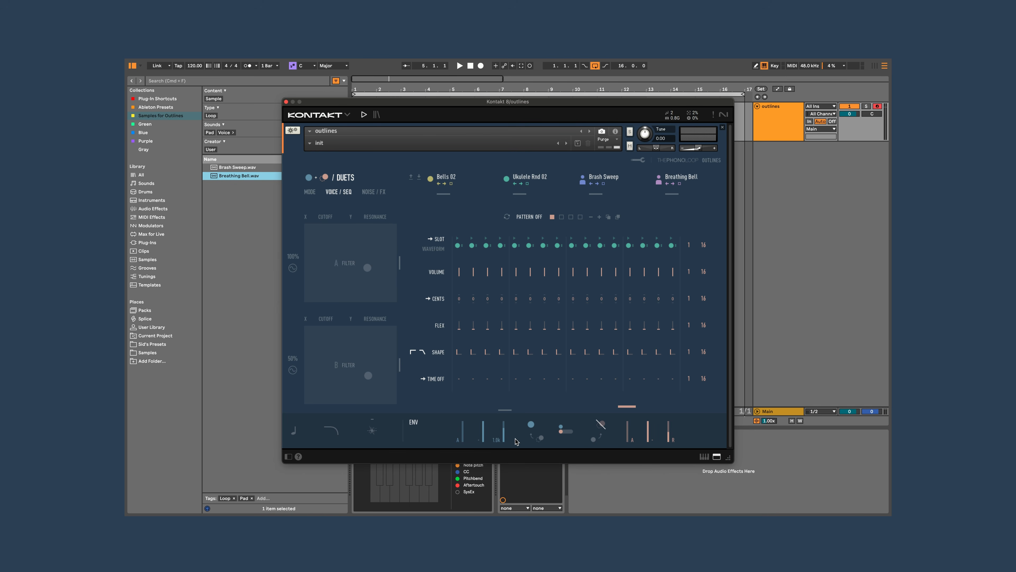
Mute layer A, unmute layer B, and adjust layer B's attack and release while playing notes.
click(530, 424)
click(600, 424)
drag(630, 436, 672, 416)
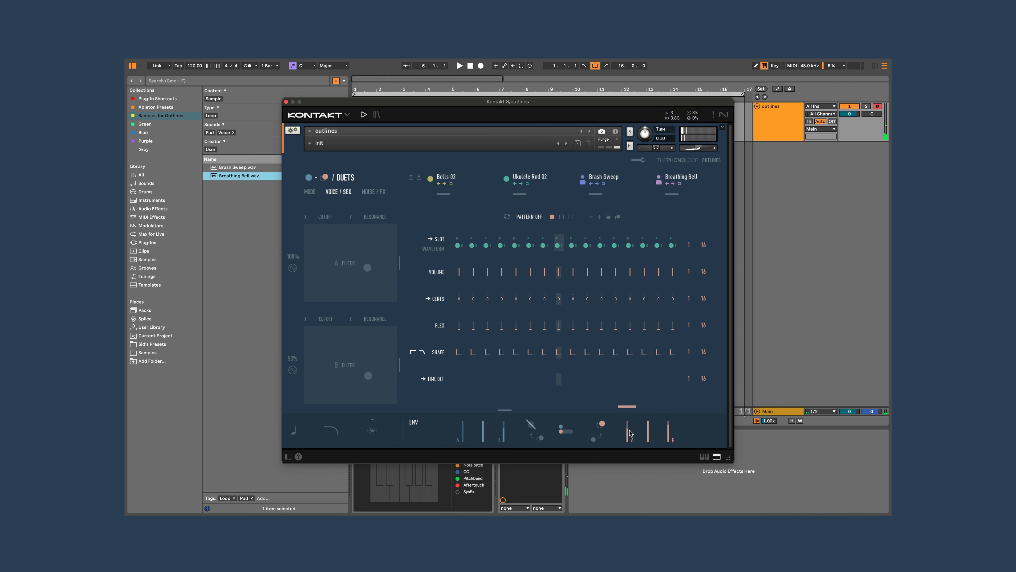
drag(629, 430, 671, 454)
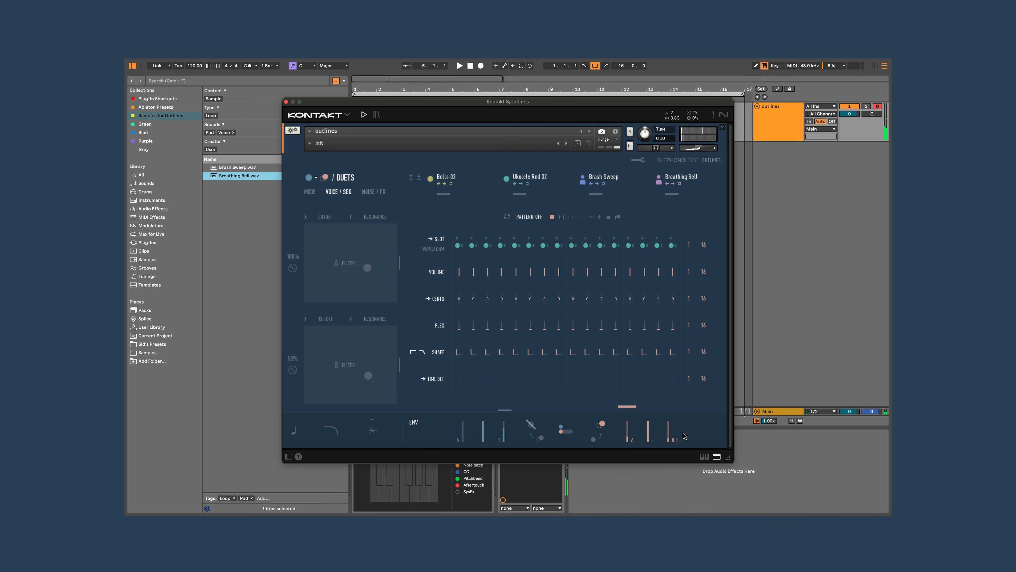
drag(668, 435, 669, 421)
With layer B muted, show layer A's step sequencer and randomize its Slot row.
click(508, 407)
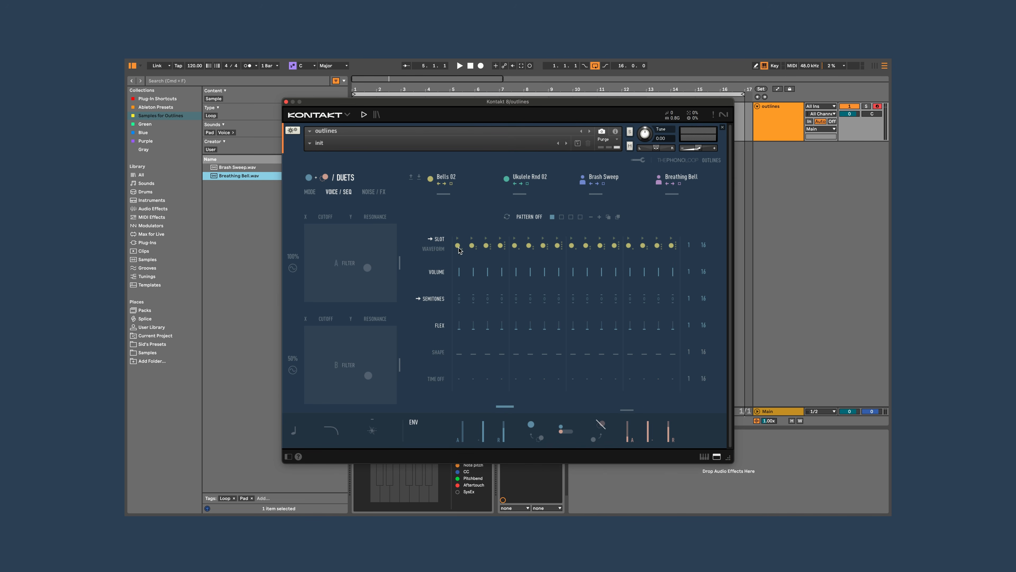
click(469, 256)
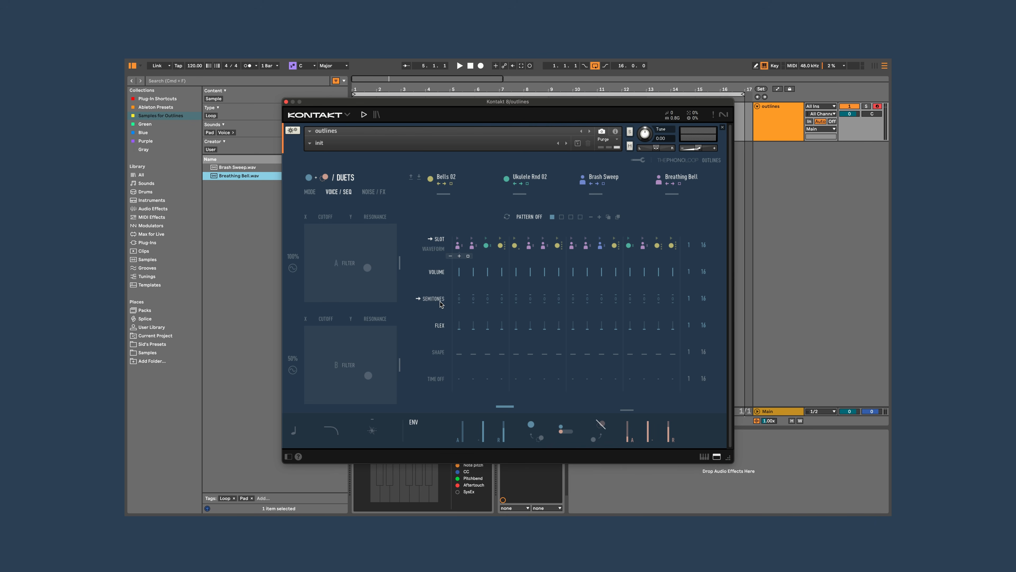
click(429, 298)
Unmute layer B and, in its step sequencer, randomize the Slot row and then the Reverse row.
click(601, 424)
click(624, 410)
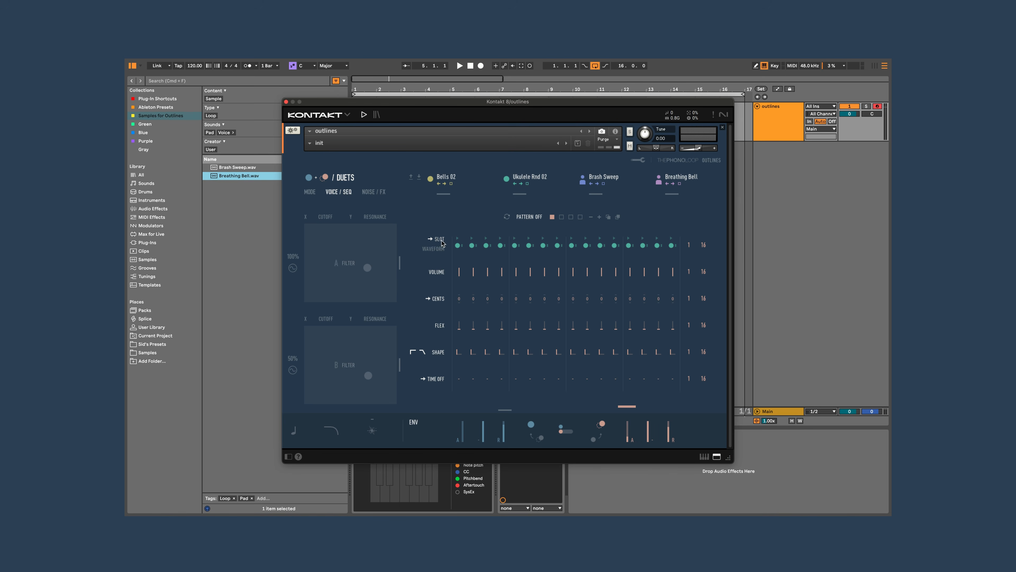
click(468, 256)
click(468, 256)
click(468, 256)
click(440, 240)
click(434, 265)
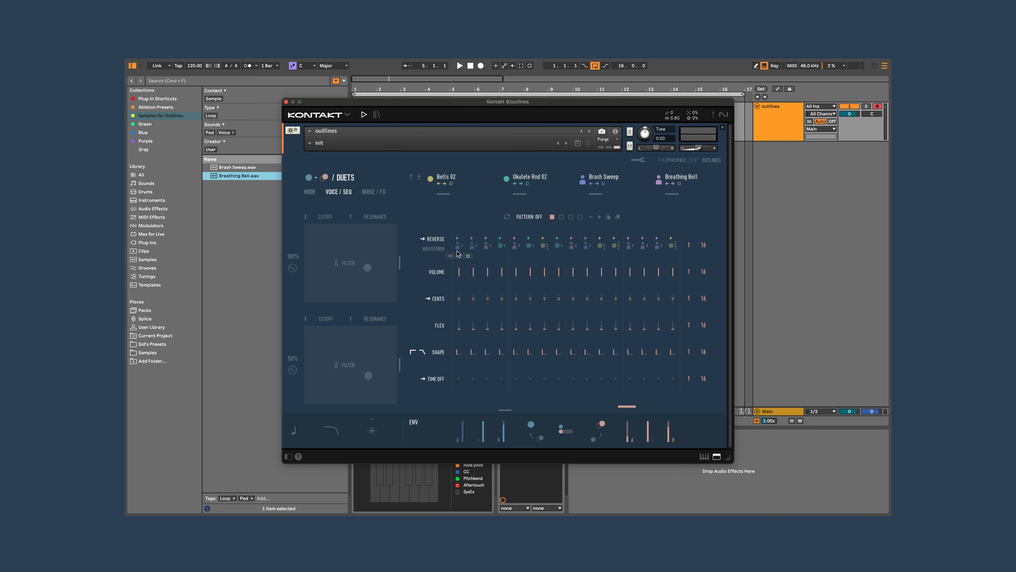
click(469, 257)
Set the Randomization value to 43 in layer B's waveform view and return to the sequencer rows.
click(434, 252)
drag(522, 361, 525, 349)
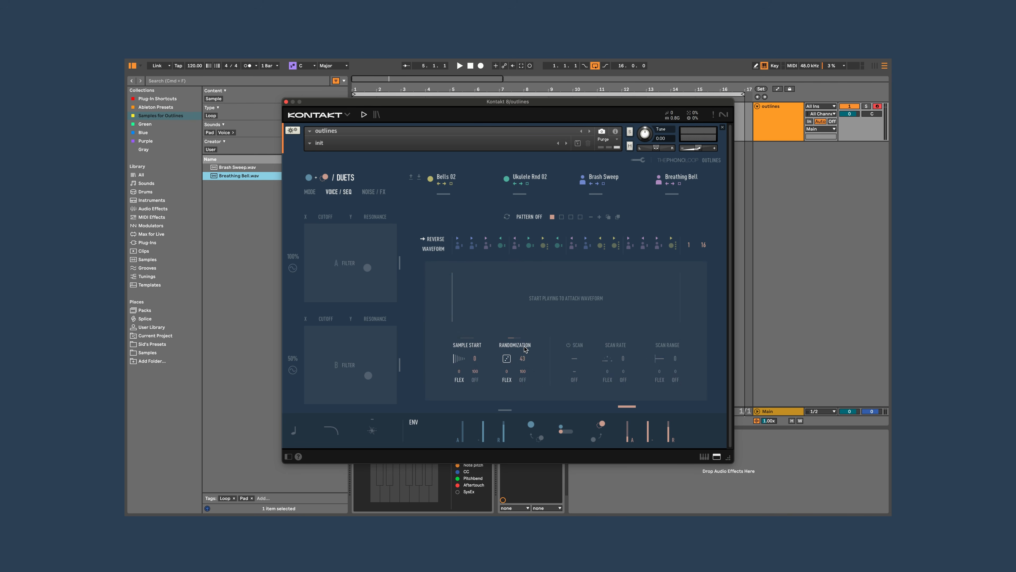
click(434, 248)
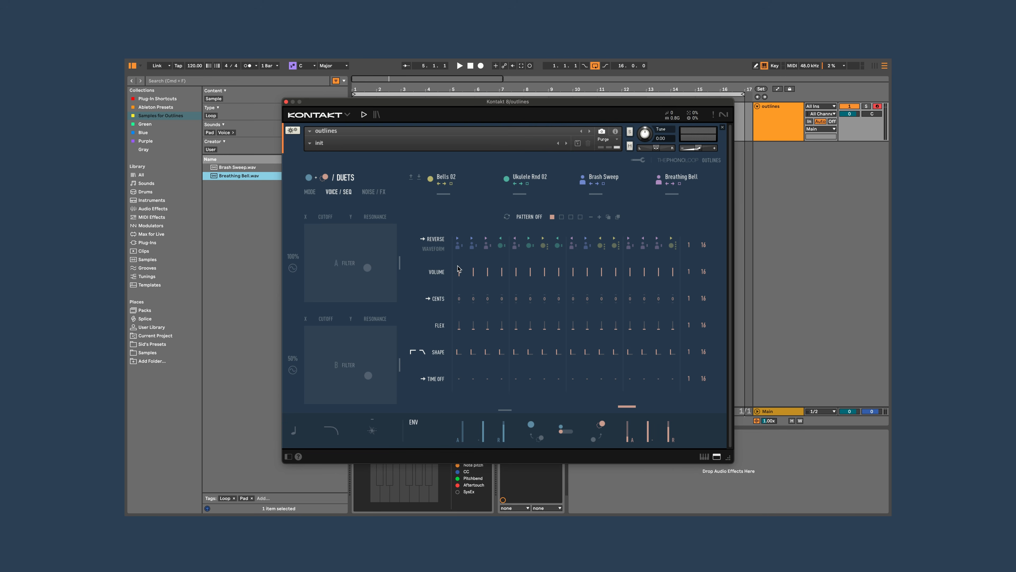
Randomize layer B's Volume, pitch, Flex and Shape rows, with the pitch row changed from Cents to Semitones.
click(468, 283)
click(469, 312)
click(436, 299)
click(468, 337)
click(482, 363)
Switch layer B's time row to Slack and randomize its steps.
click(440, 379)
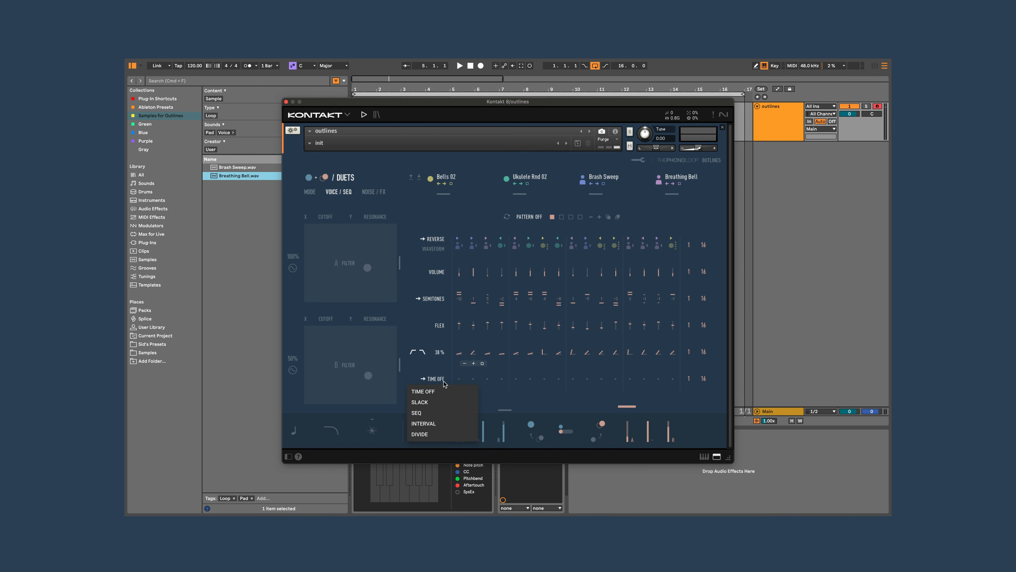
click(446, 402)
click(469, 390)
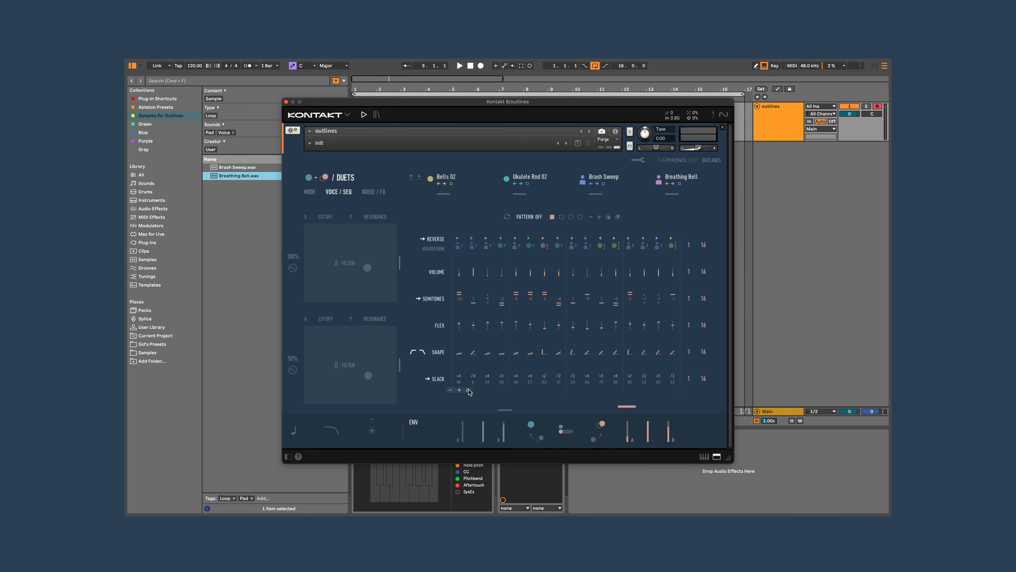
Adjust layer B's envelope and, with the envelope controls hidden again, set its step playback order to Random.
drag(632, 440, 668, 428)
click(413, 422)
drag(633, 428, 627, 432)
click(626, 433)
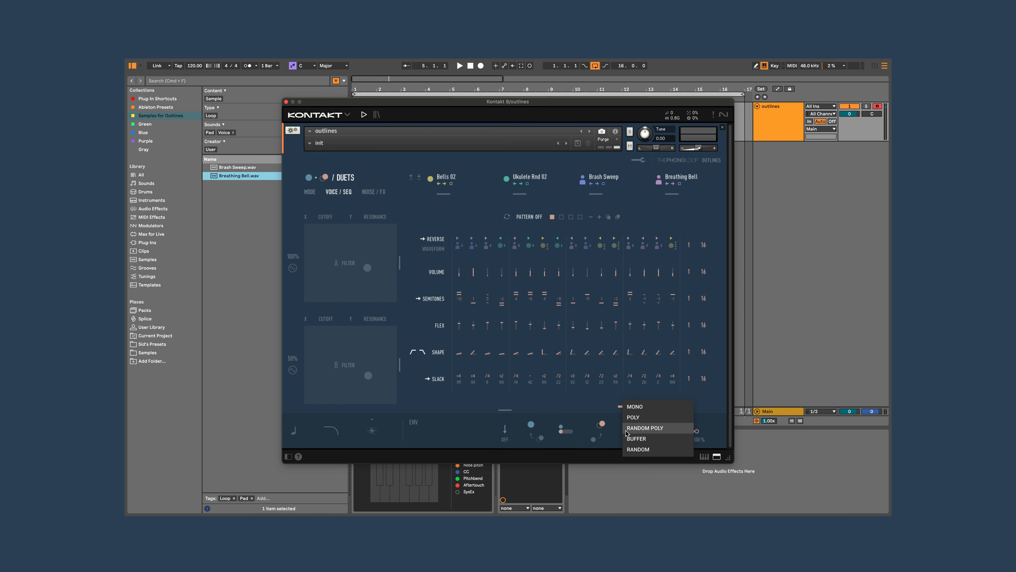
click(636, 449)
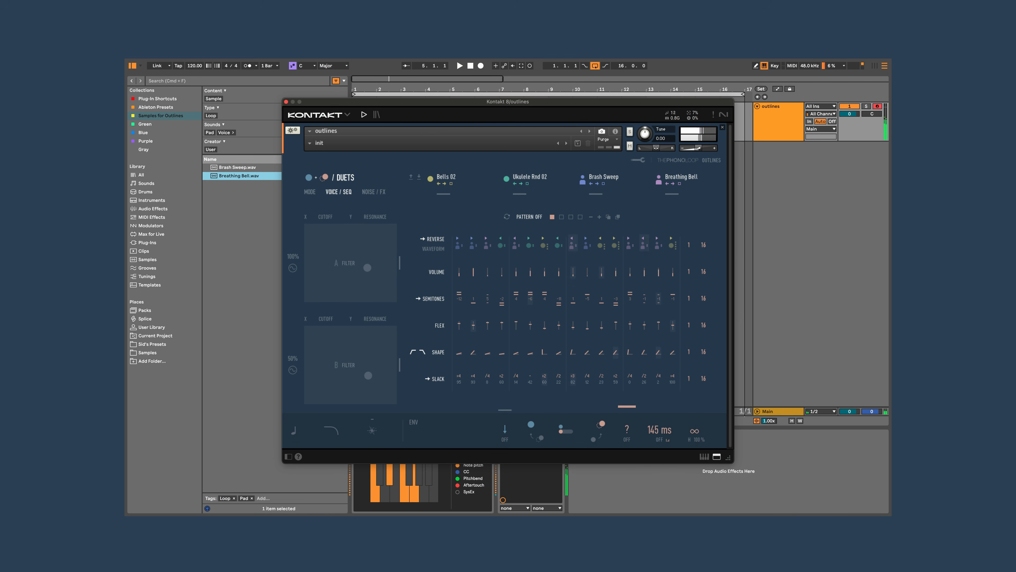